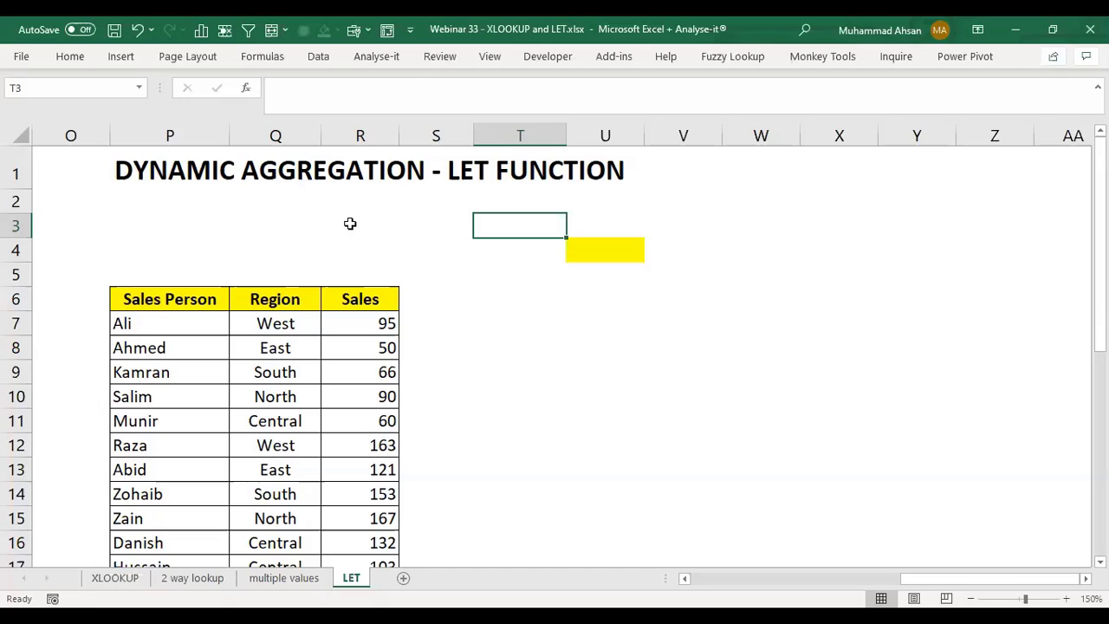
pyautogui.click(368, 219)
pyautogui.click(292, 213)
pyautogui.click(198, 214)
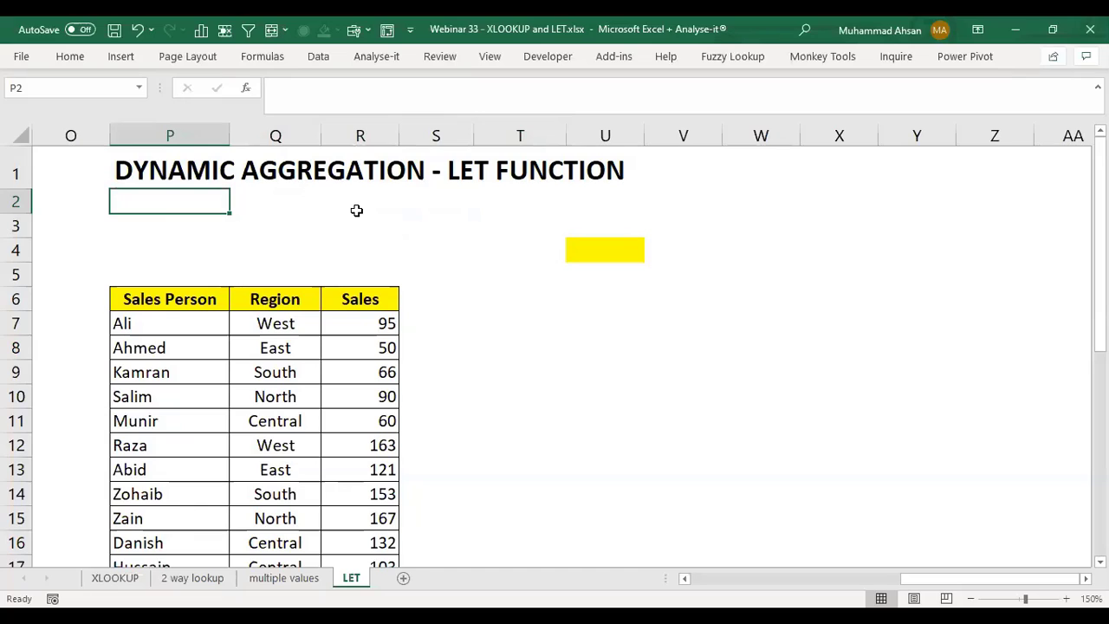
pyautogui.moveTo(361, 323); pyautogui.dragTo(363, 528)
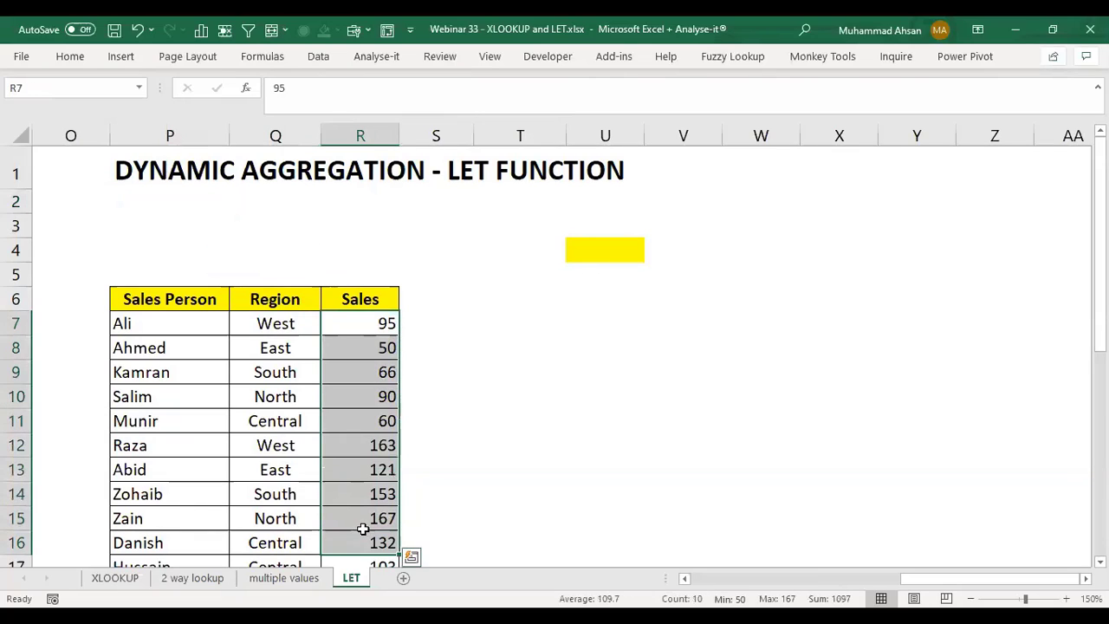
pyautogui.click(362, 252)
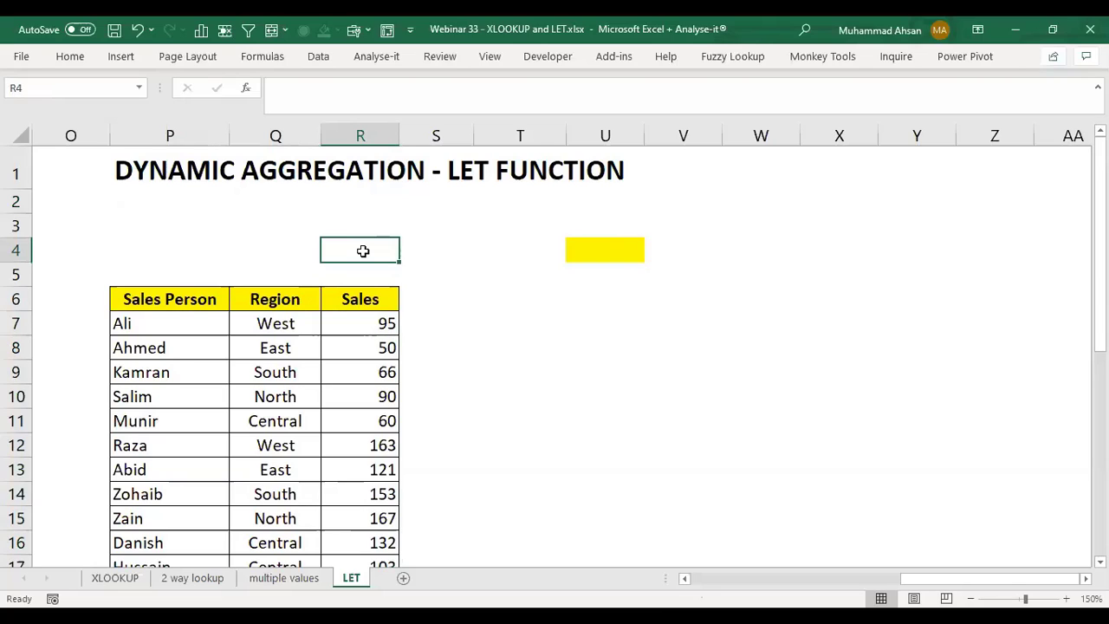
pyautogui.click(443, 248)
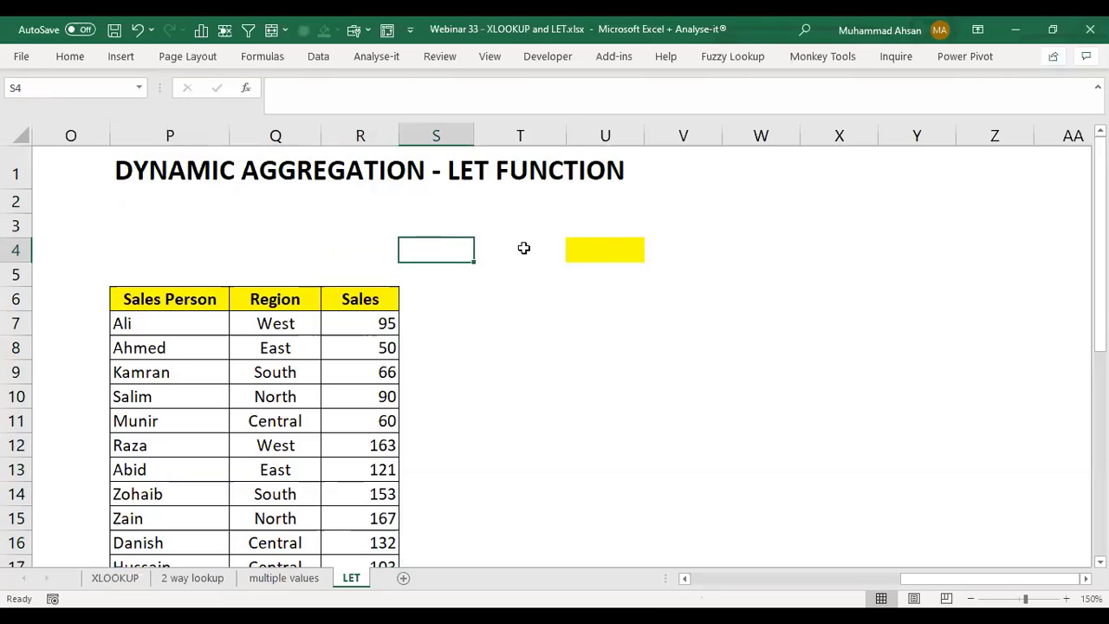
pyautogui.click(522, 248)
pyautogui.click(581, 247)
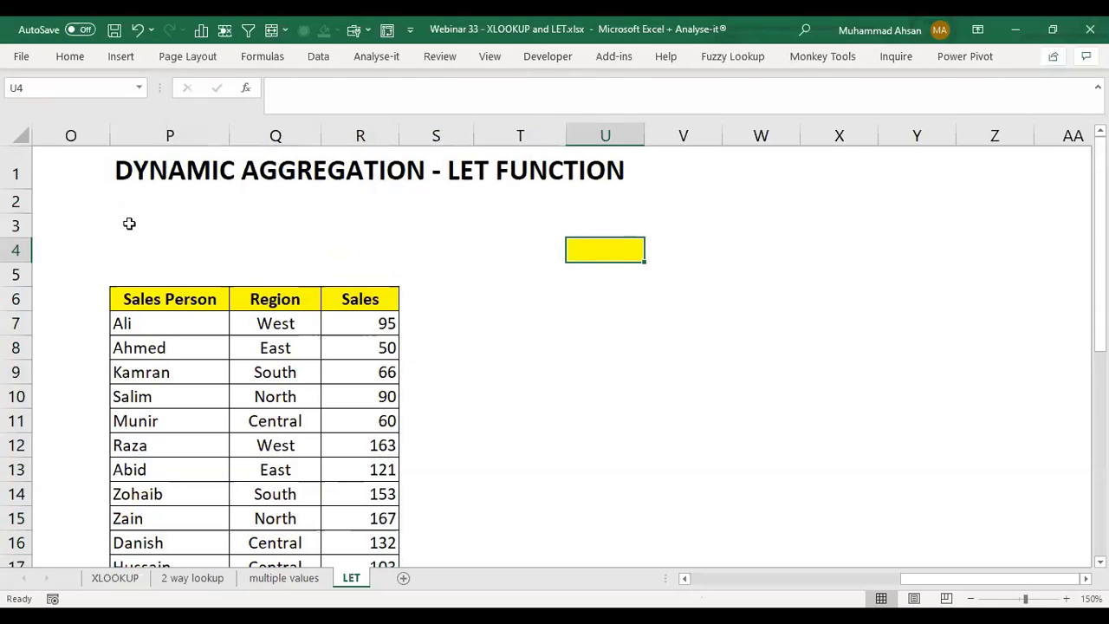
pyautogui.click(504, 279)
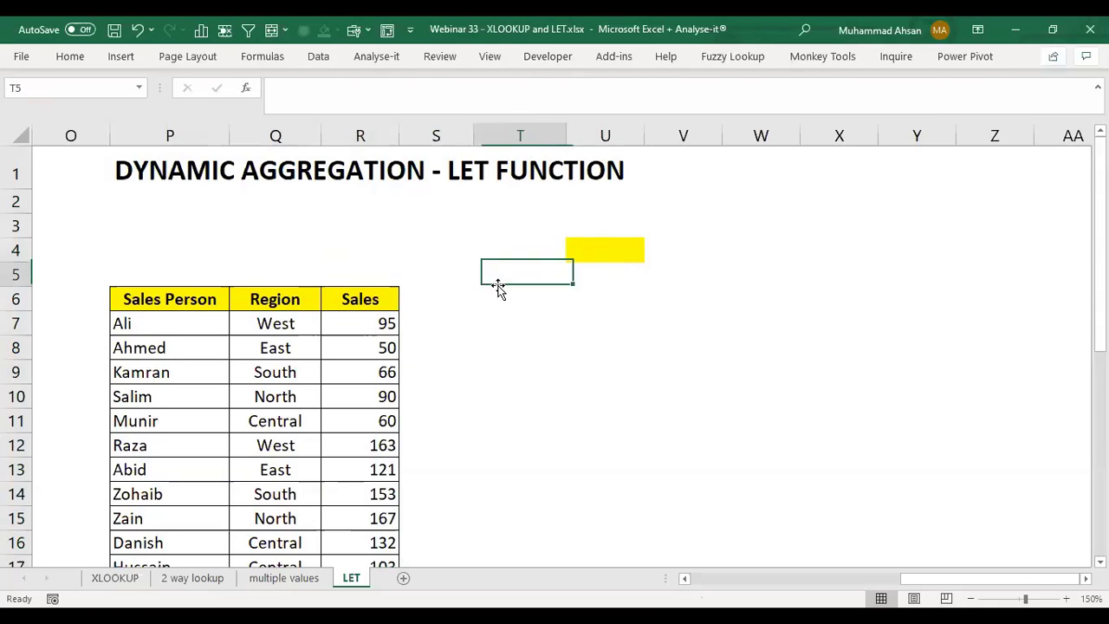
# - Insert an option button form control below the title, in column P around rows 2–3
pyautogui.click(537, 61)
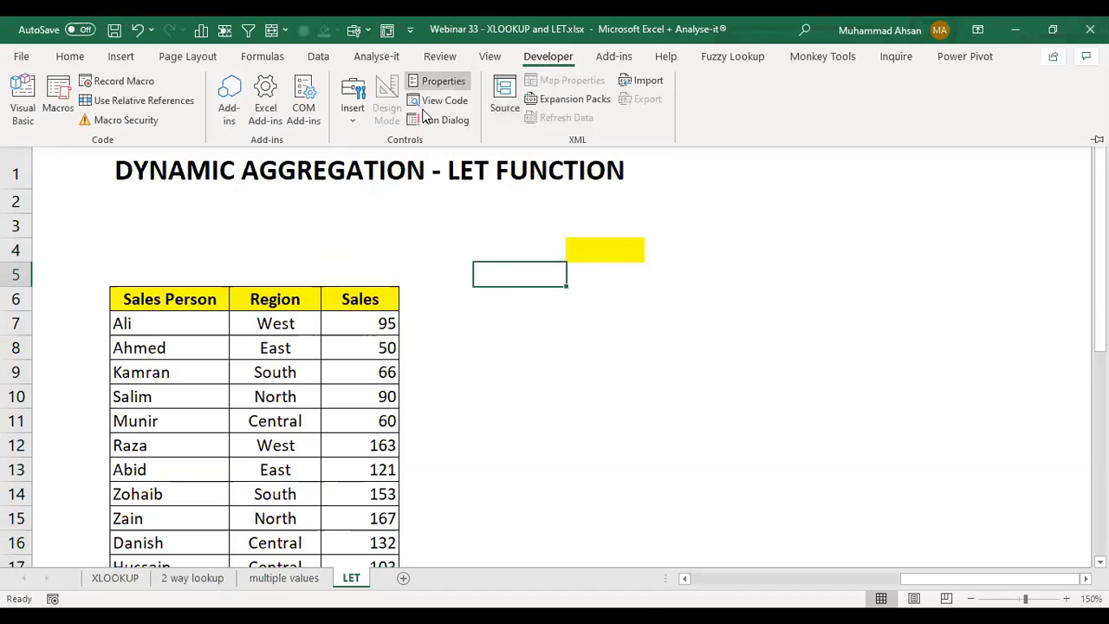
pyautogui.click(352, 121)
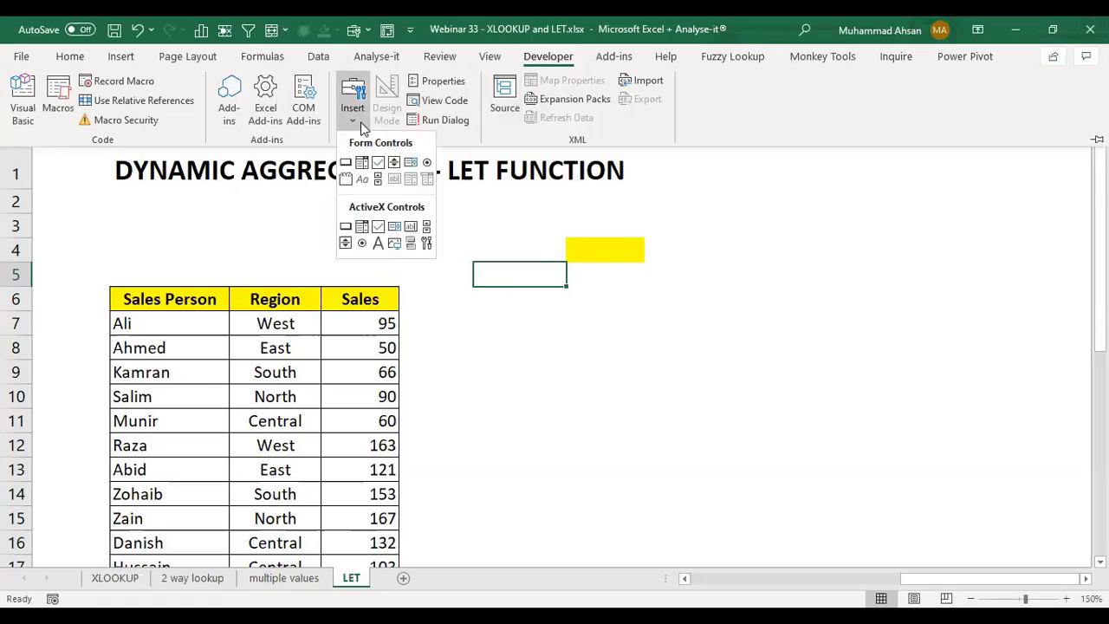
pyautogui.click(427, 165)
pyautogui.moveTo(118, 199); pyautogui.dragTo(207, 220)
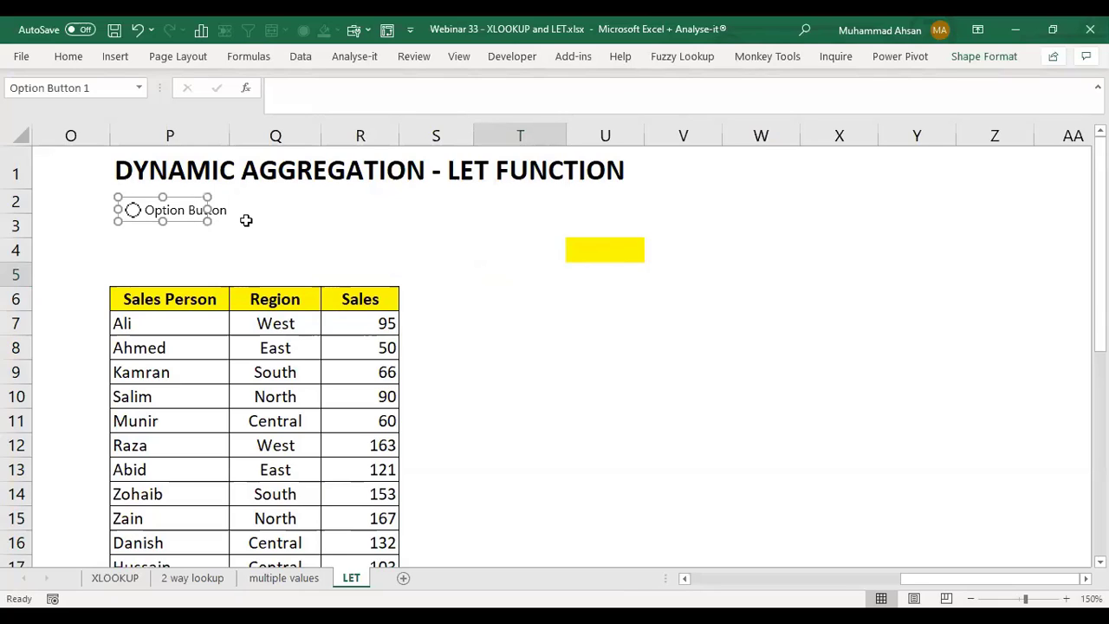
# - Duplicate the option button three times and arrange the copies in a row beside the original, across columns Q to T
pyautogui.hotkey('ctrl', 'd')
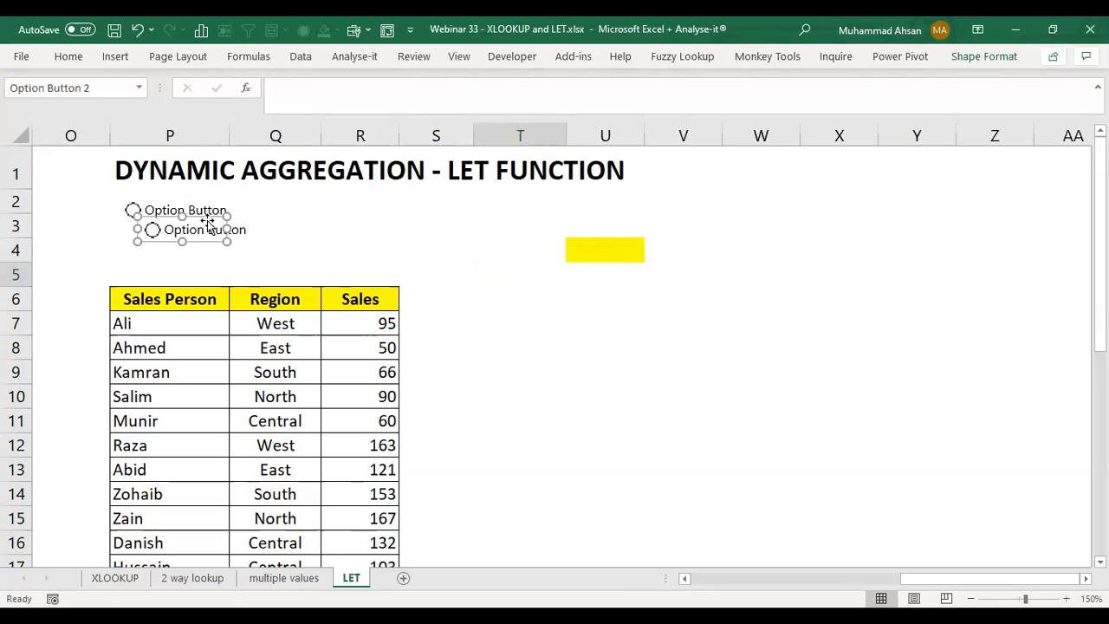
pyautogui.moveTo(208, 223); pyautogui.dragTo(303, 208)
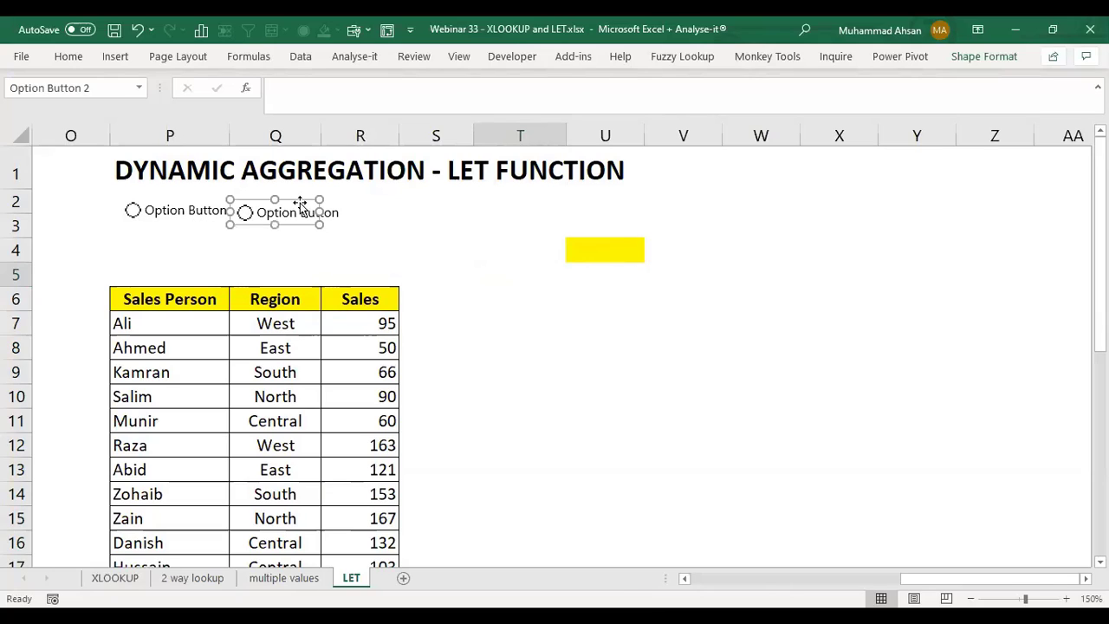
pyautogui.hotkey('ctrl', 'd')
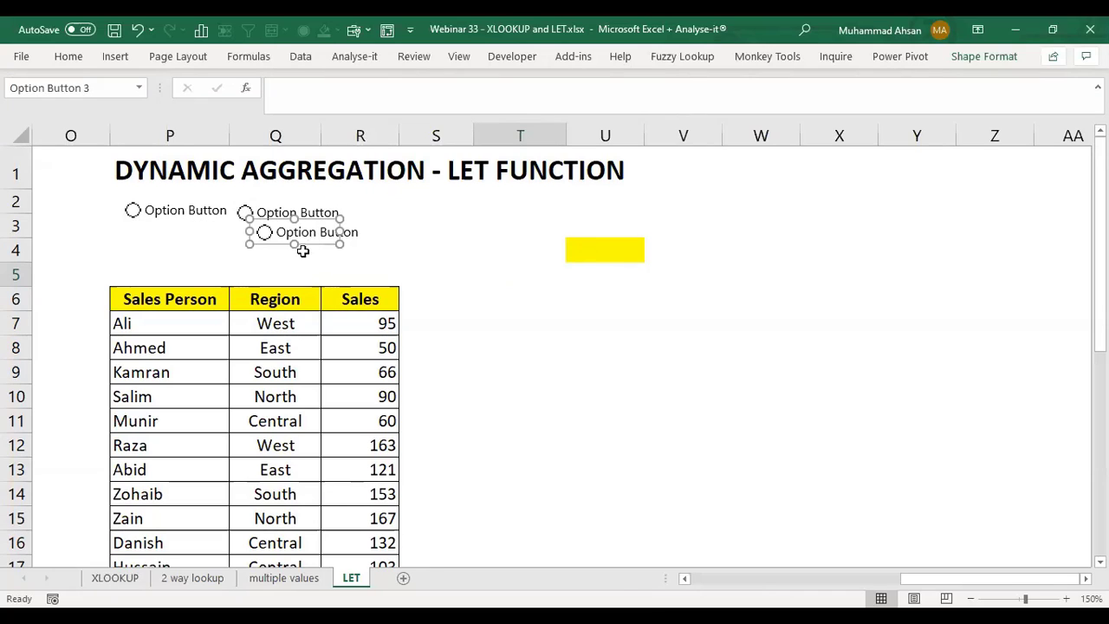
pyautogui.moveTo(303, 251); pyautogui.dragTo(402, 220)
pyautogui.hotkey('ctrl', 'd')
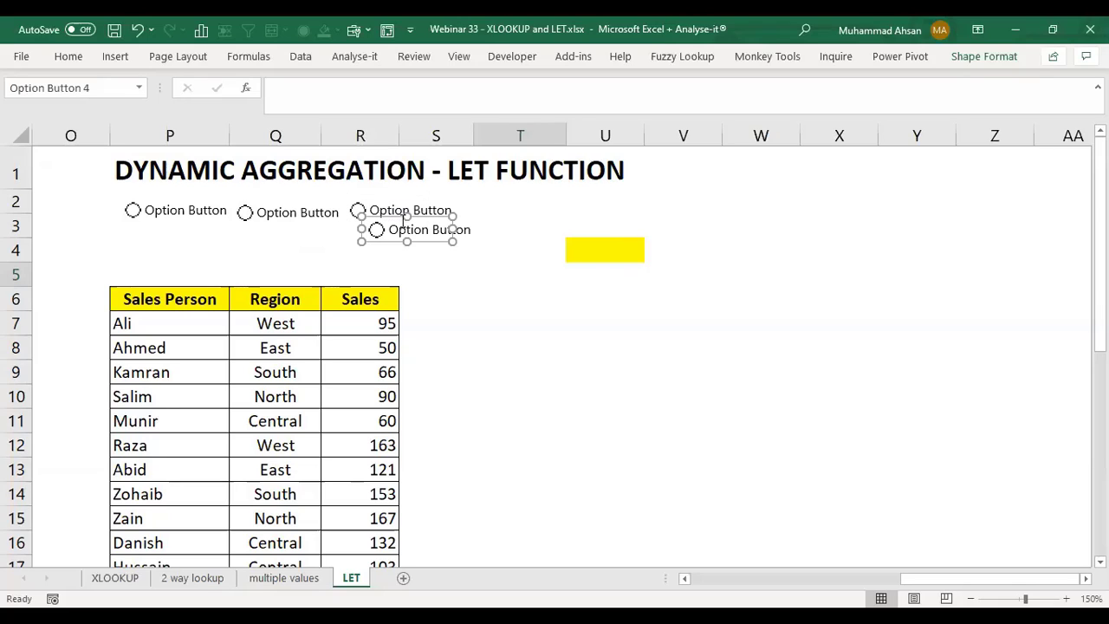
pyautogui.moveTo(420, 245); pyautogui.dragTo(508, 218)
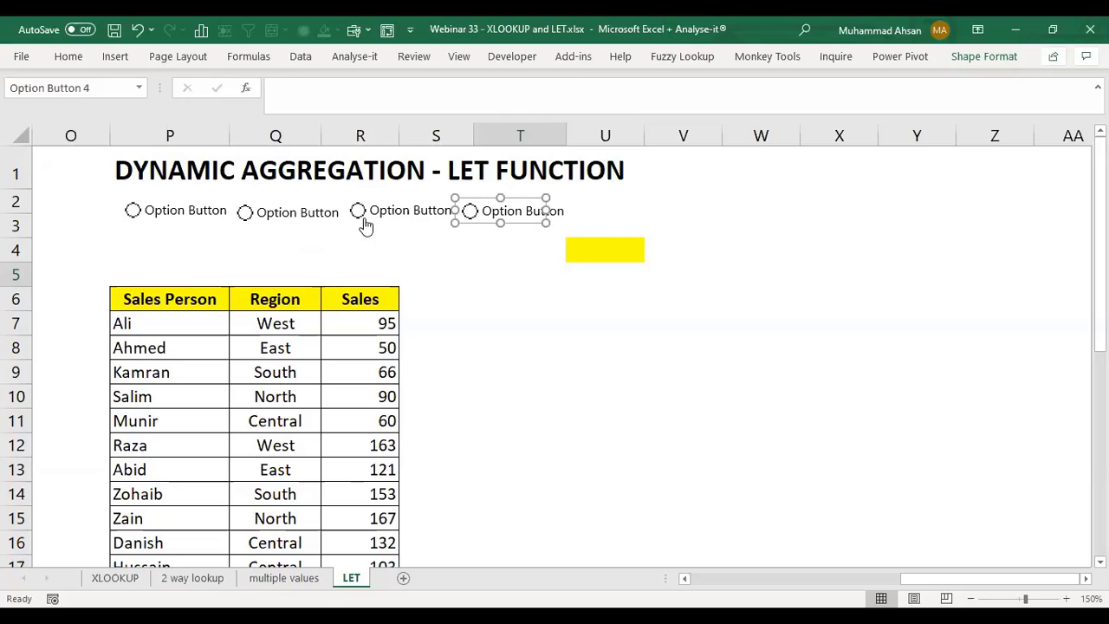
# - Change the label text of the first option button to Total and the second to Max
pyautogui.click(182, 209)
pyautogui.rightClick(183, 210)
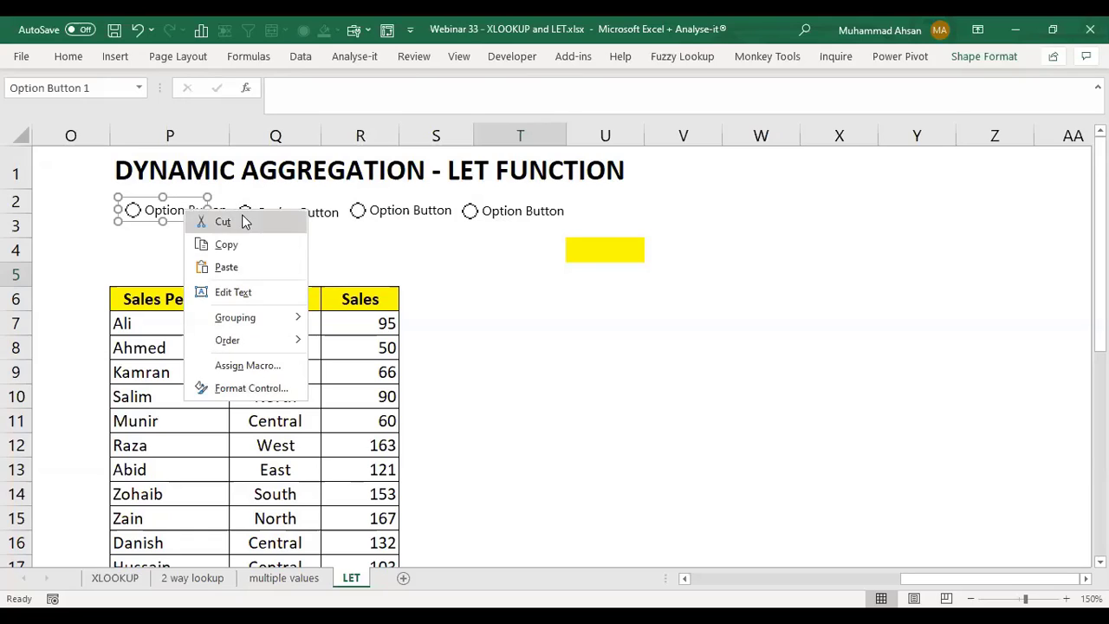
pyautogui.click(227, 292)
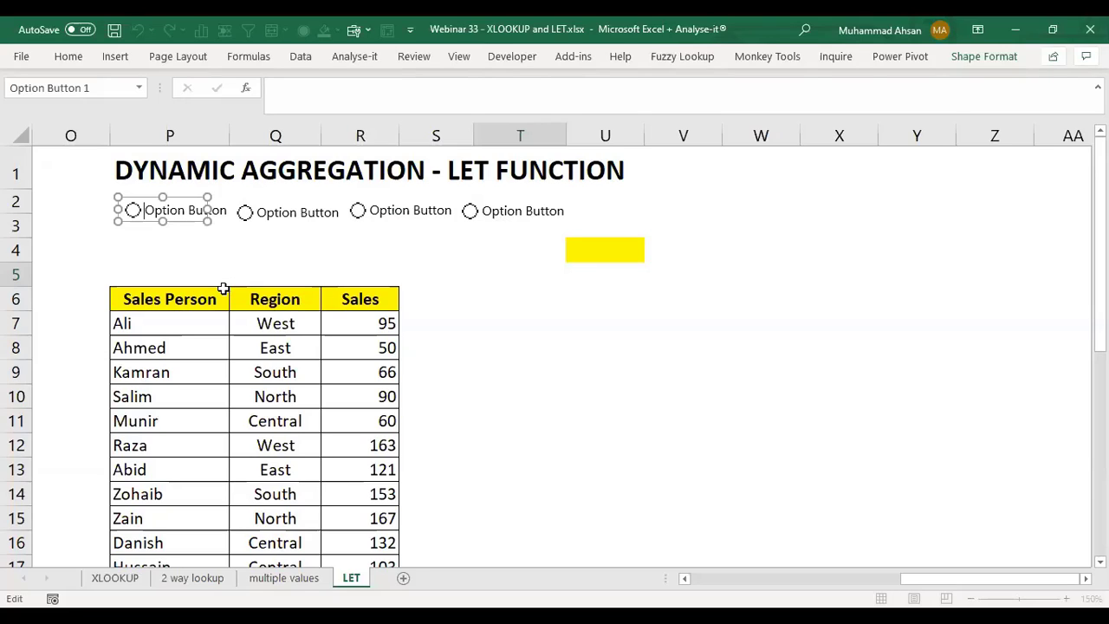
pyautogui.hotkey('ctrl', 'a')
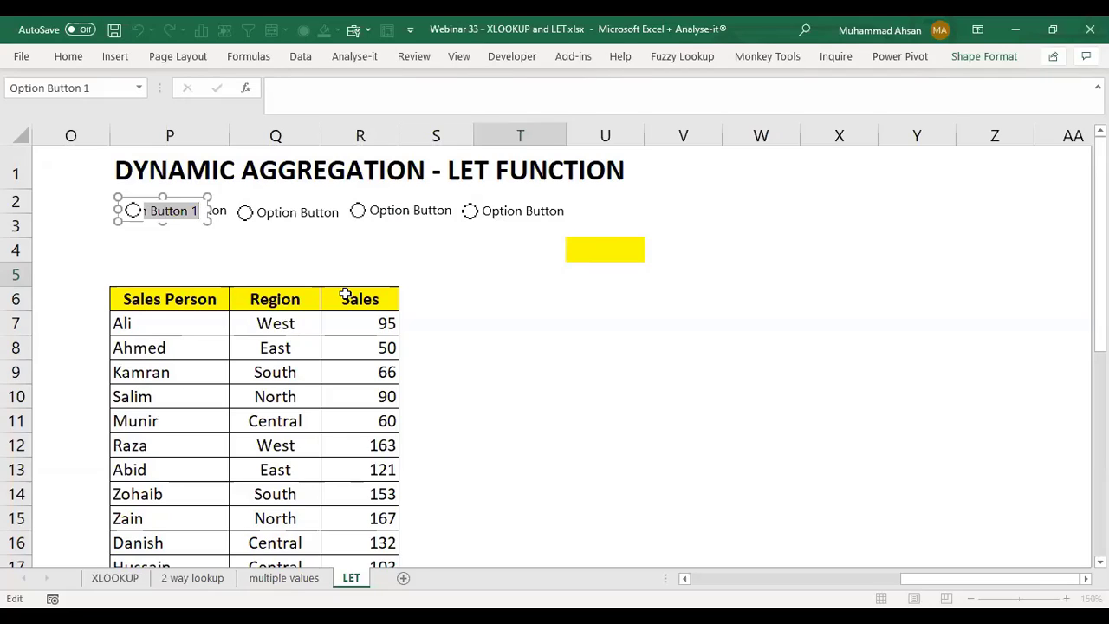
pyautogui.write('Total')
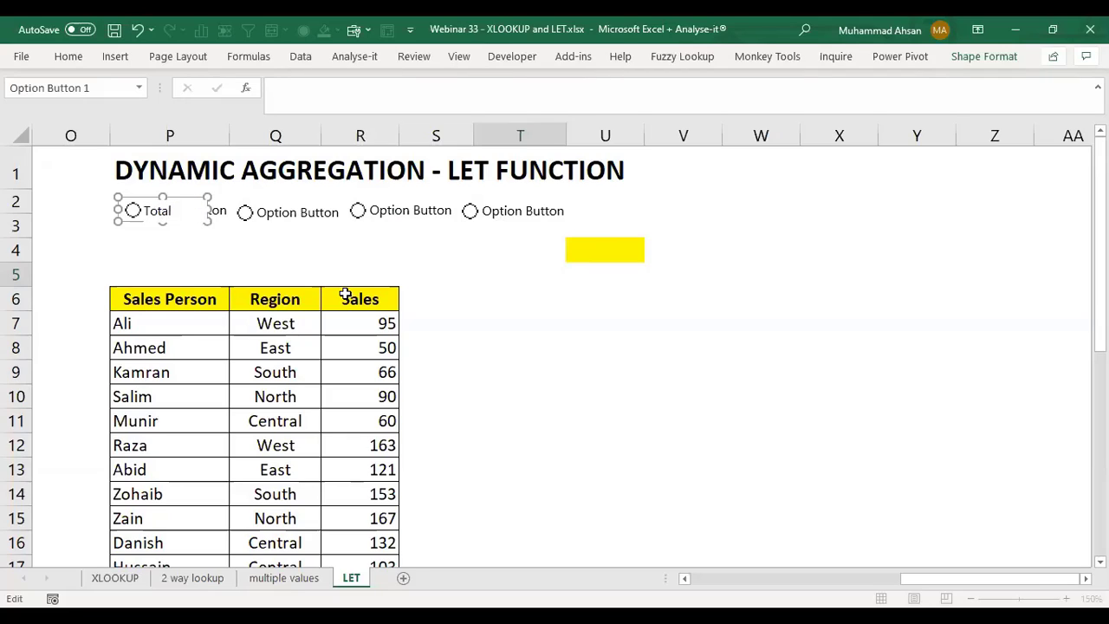
pyautogui.rightClick(302, 217)
pyautogui.click(372, 300)
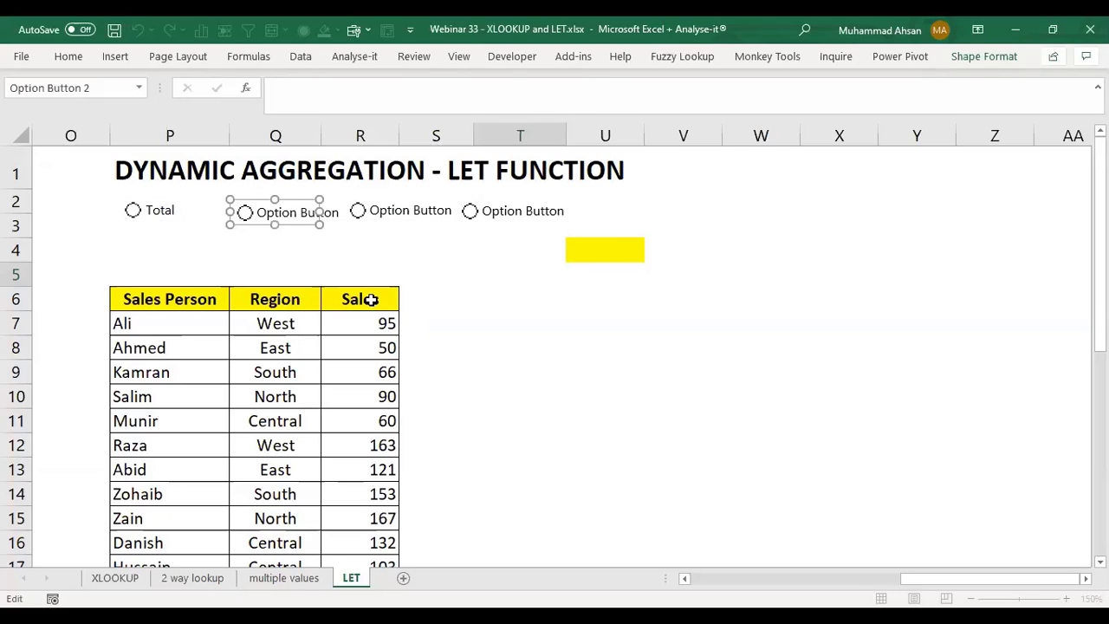
pyautogui.write('Max')
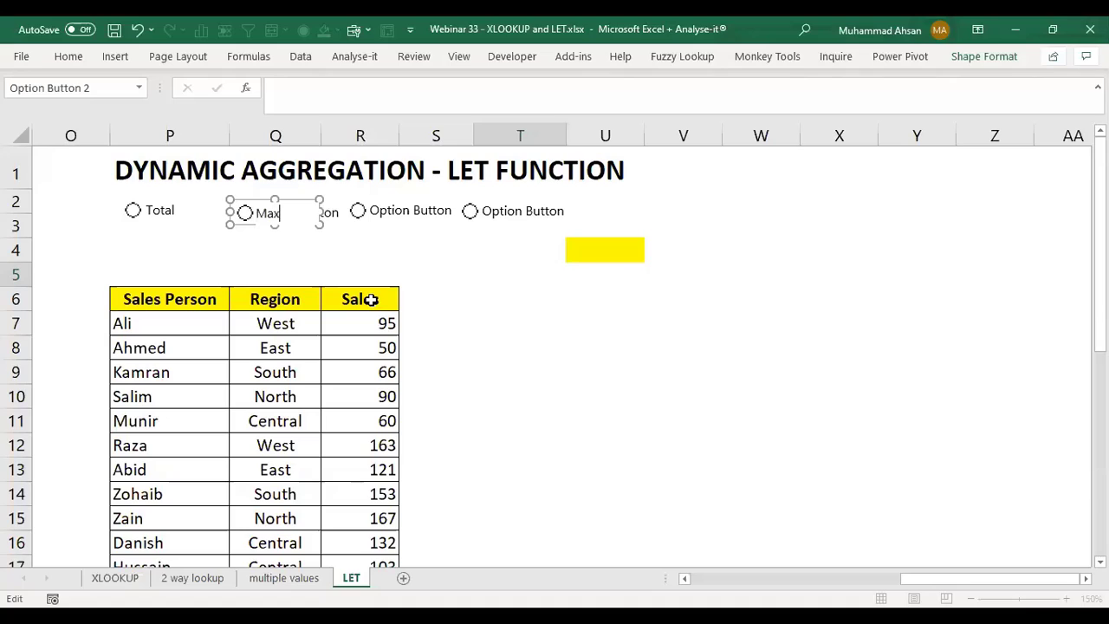
# - Change the label text of the third option button to Min and the fourth to Average
pyautogui.click(382, 216)
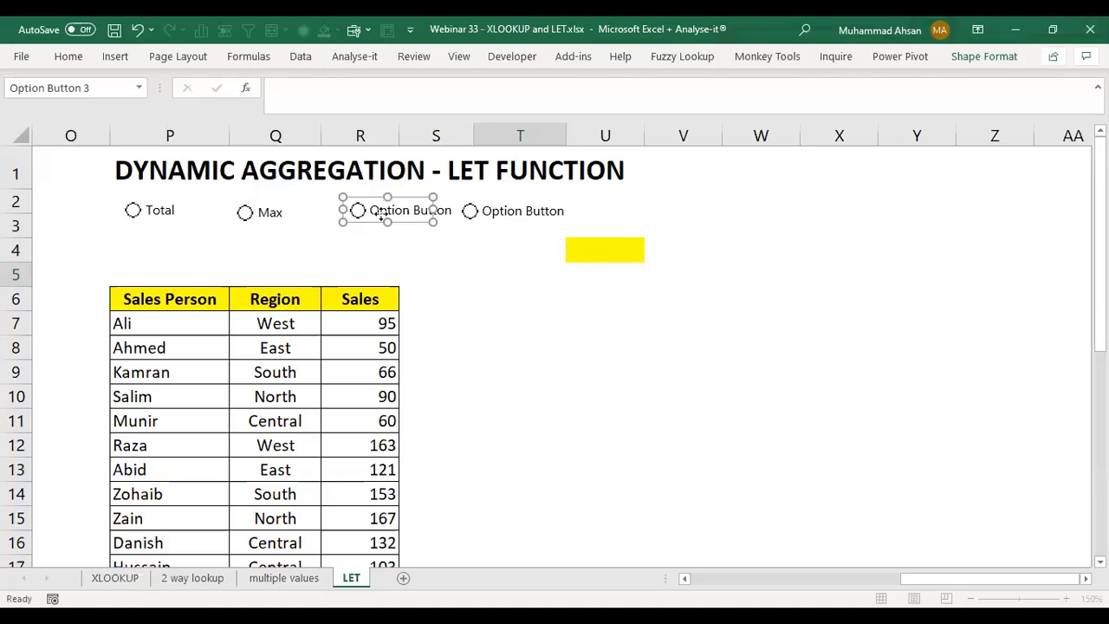
pyautogui.click(457, 296)
pyautogui.hotkey('ctrl', 'a')
pyautogui.write('Mi')
pyautogui.keyDown('ctrl'); pyautogui.click(515, 210); pyautogui.keyUp('ctrl')
pyautogui.rightClick(518, 208)
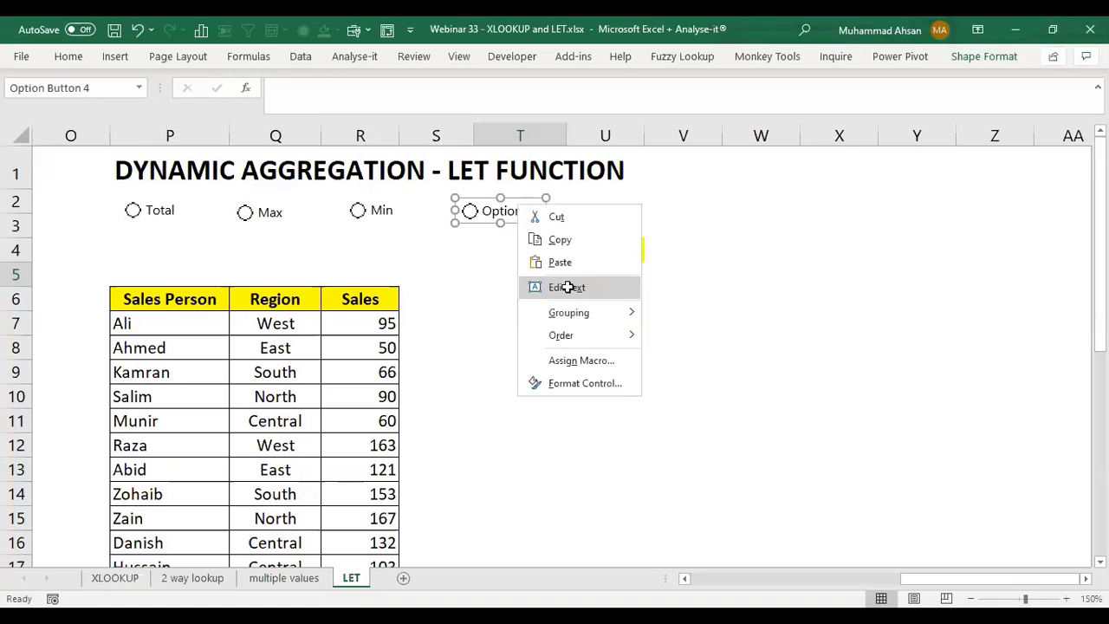
pyautogui.click(568, 289)
pyautogui.hotkey('ctrl', 'a')
pyautogui.write('Avera')
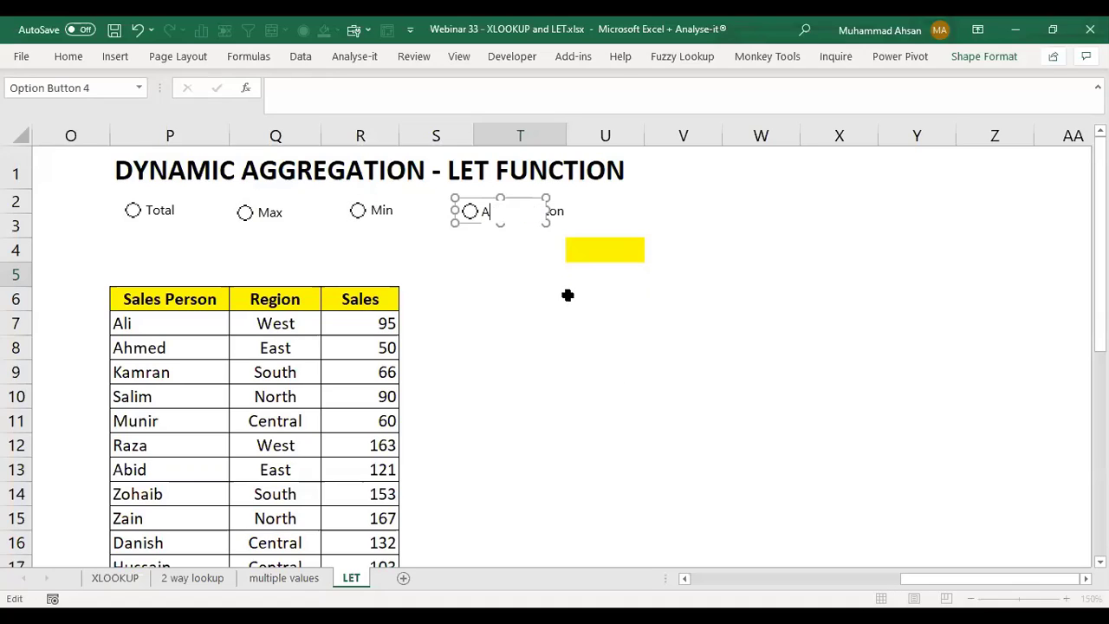
pyautogui.click(514, 296)
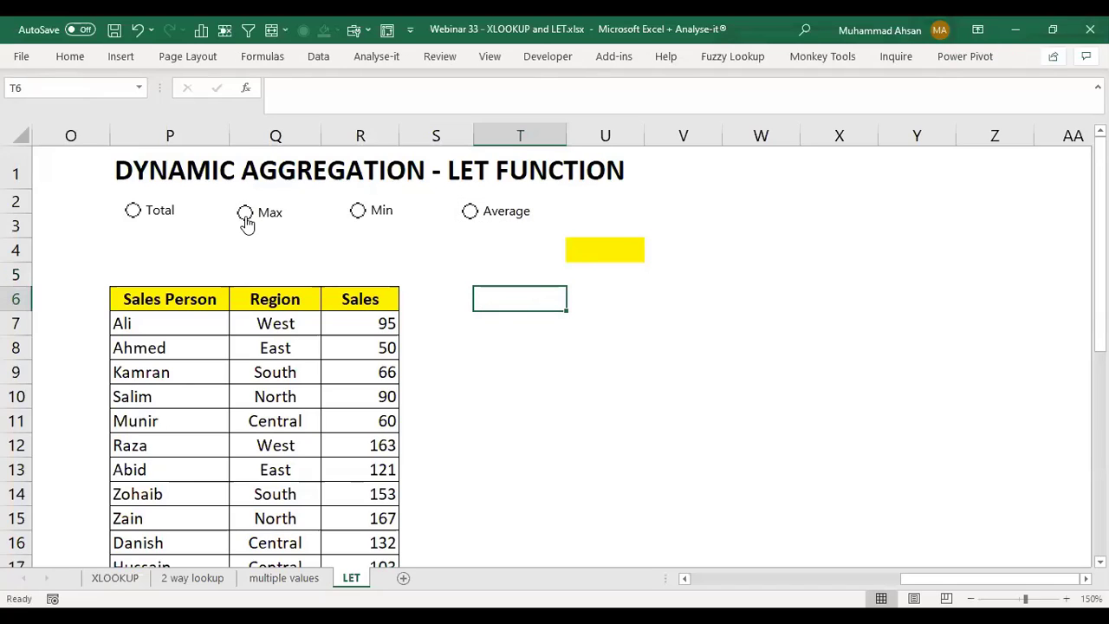
# - Try out the Total, Max, Min and Average options in turn and examine the Sales values they should aggregate
pyautogui.click(367, 256)
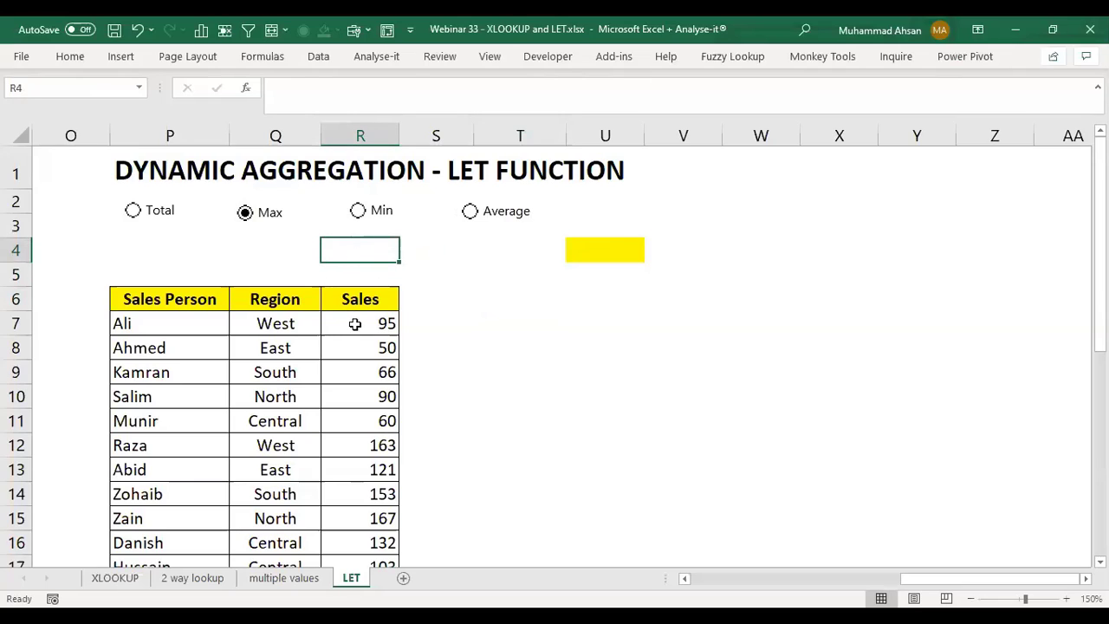
pyautogui.moveTo(352, 322); pyautogui.dragTo(357, 542)
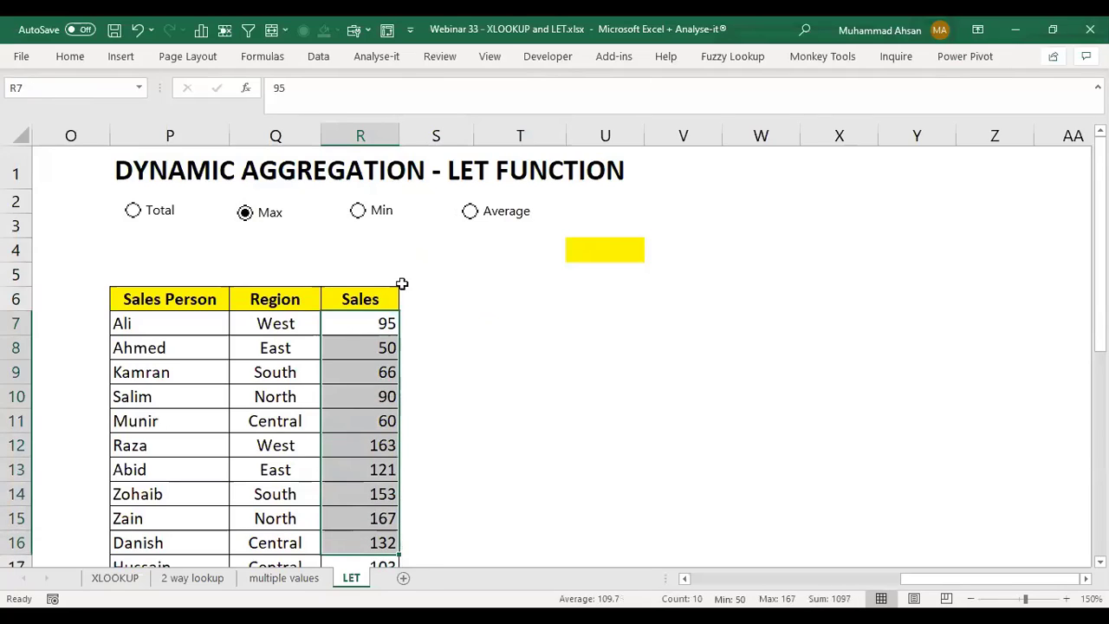
pyautogui.click(358, 212)
pyautogui.click(372, 252)
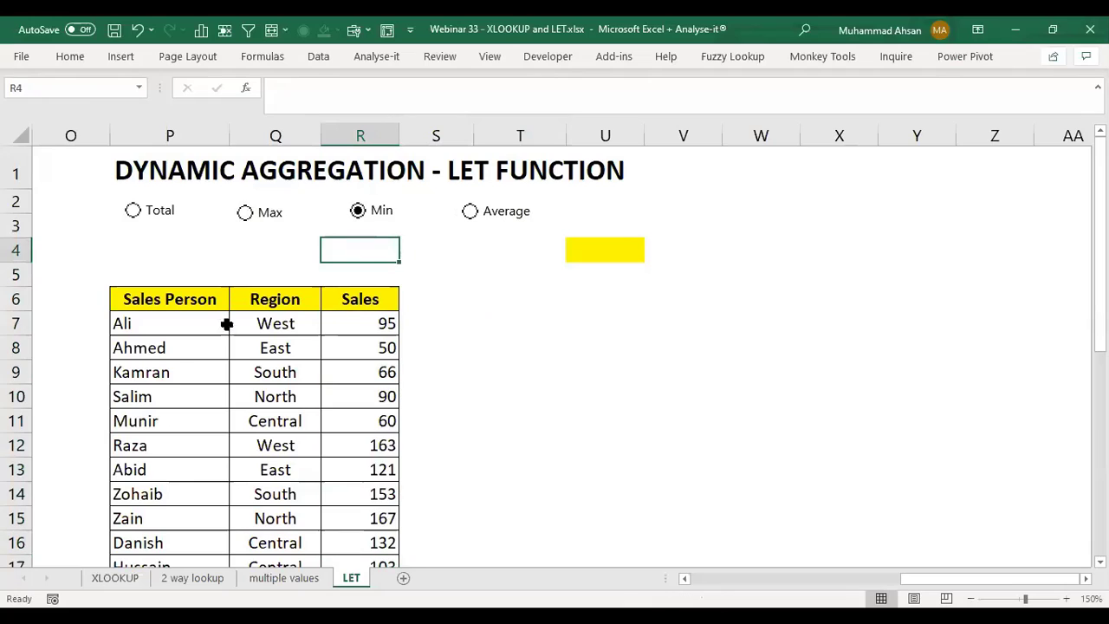
pyautogui.moveTo(352, 320); pyautogui.dragTo(356, 560)
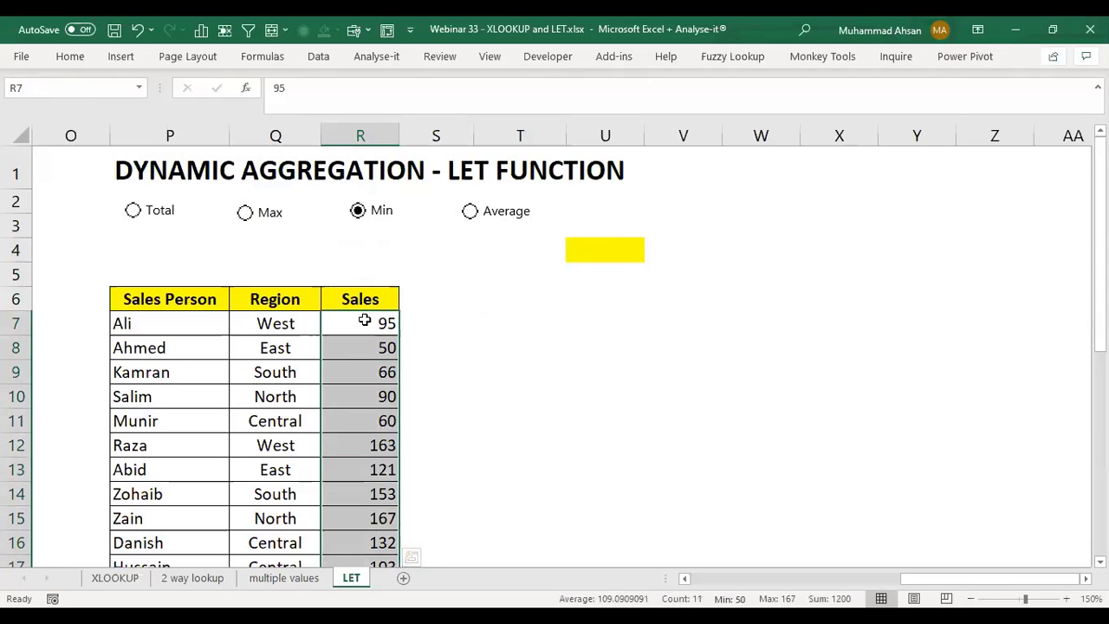
pyautogui.click(476, 220)
pyautogui.moveTo(356, 323); pyautogui.dragTo(358, 564)
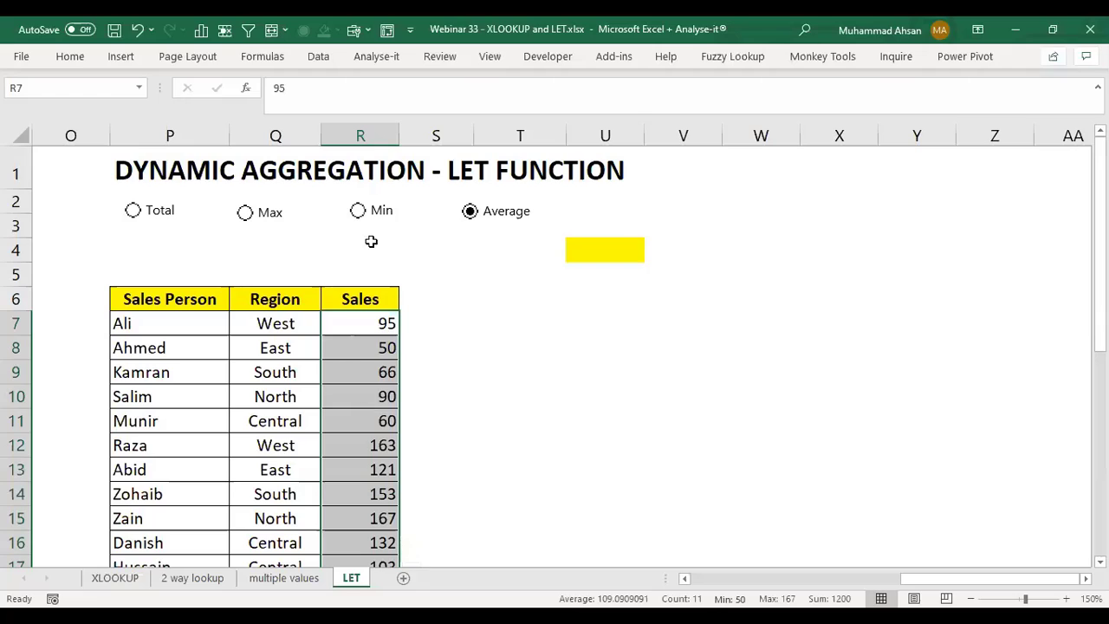
pyautogui.click(144, 218)
pyautogui.click(352, 251)
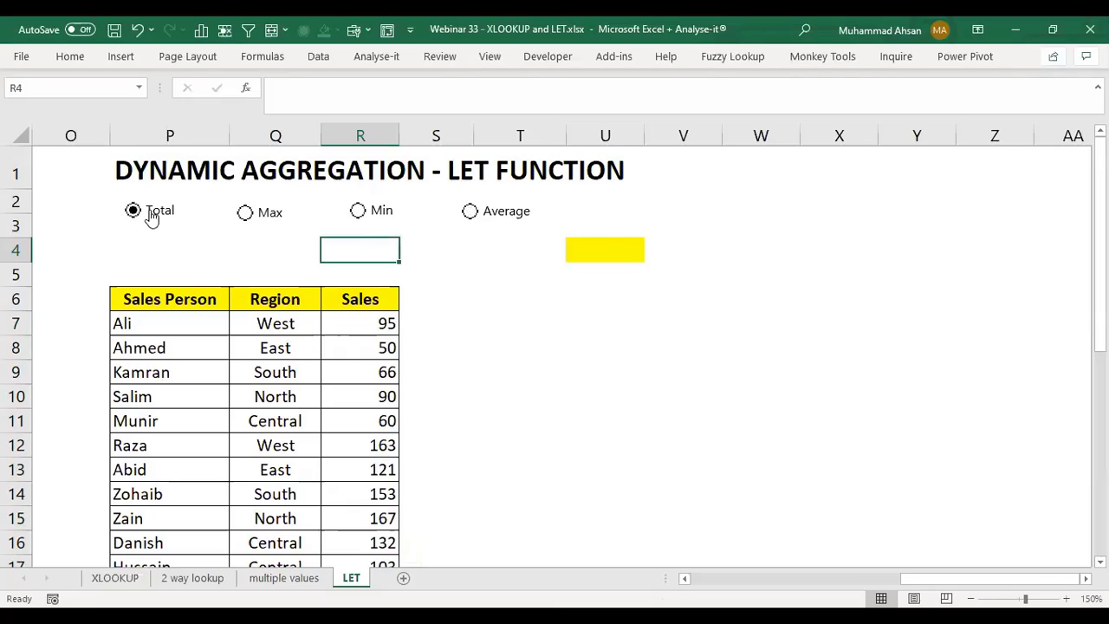
pyautogui.click(272, 215)
pyautogui.click(382, 215)
pyautogui.click(452, 208)
pyautogui.click(489, 227)
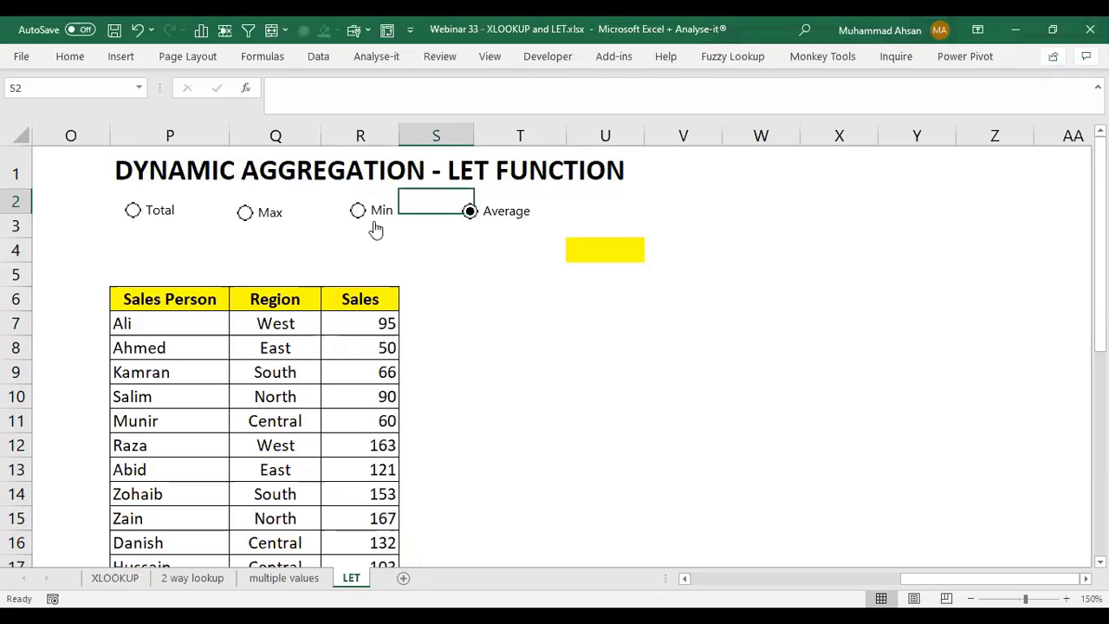
# - Choose the Total option and link its control to the yellow cell U4
pyautogui.click(163, 216)
pyautogui.keyDown('ctrl'); pyautogui.click(156, 213); pyautogui.keyUp('ctrl')
pyautogui.rightClick(154, 210)
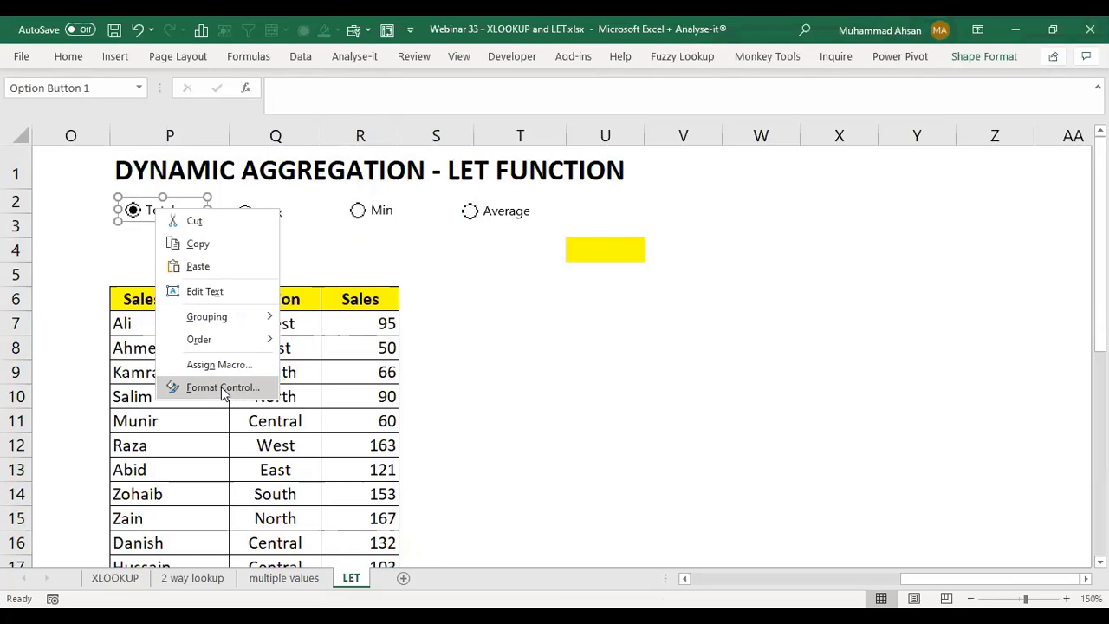
pyautogui.click(223, 389)
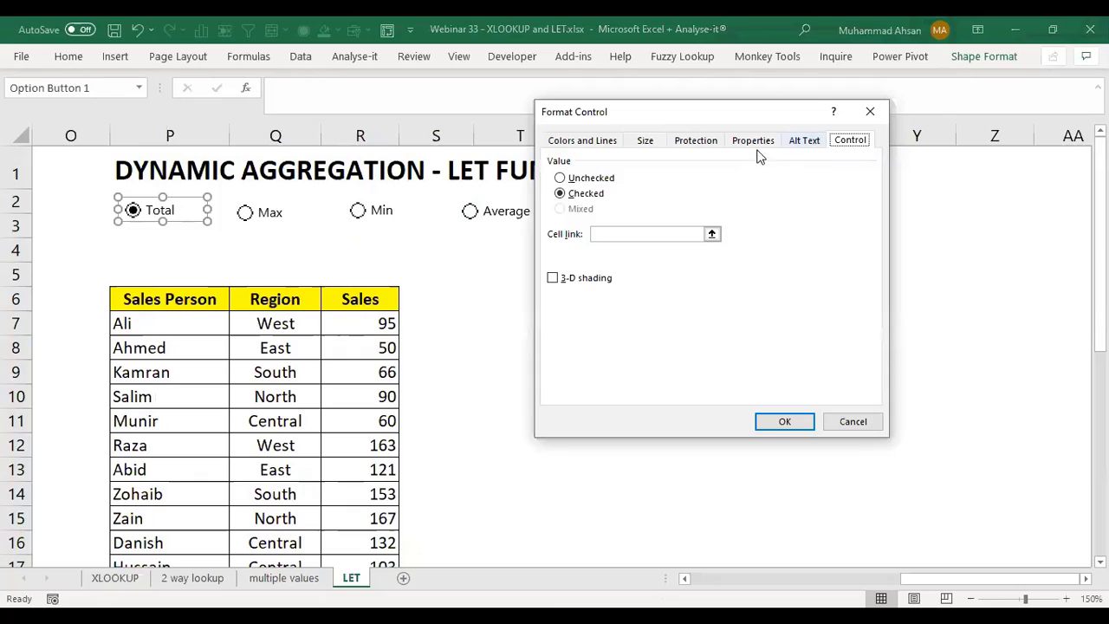
pyautogui.click(711, 233)
pyautogui.click(604, 249)
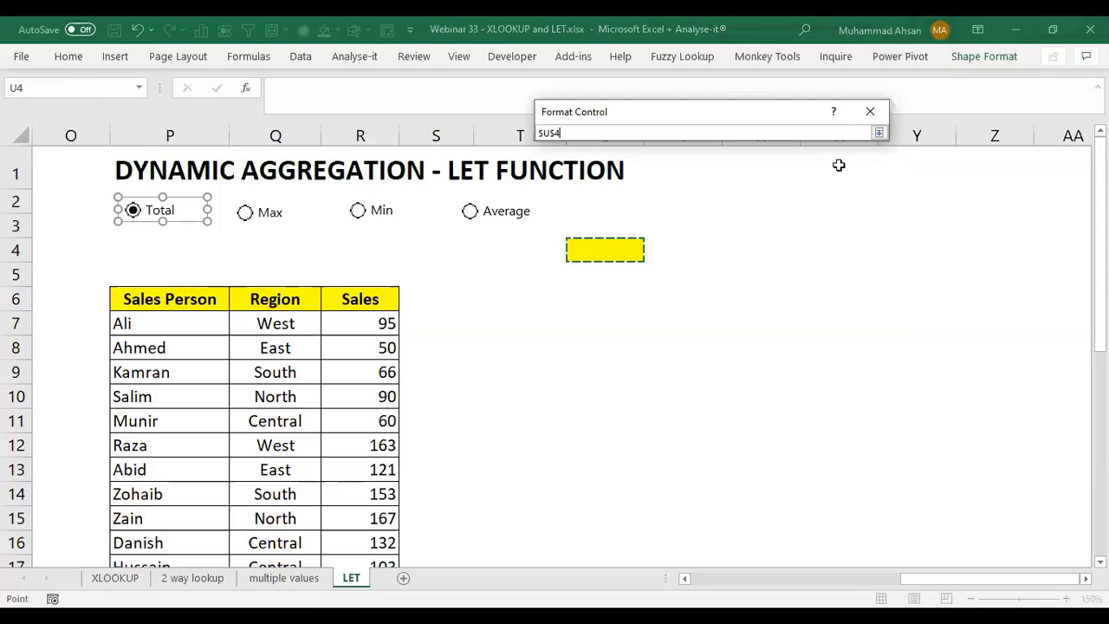
pyautogui.click(878, 134)
pyautogui.click(782, 421)
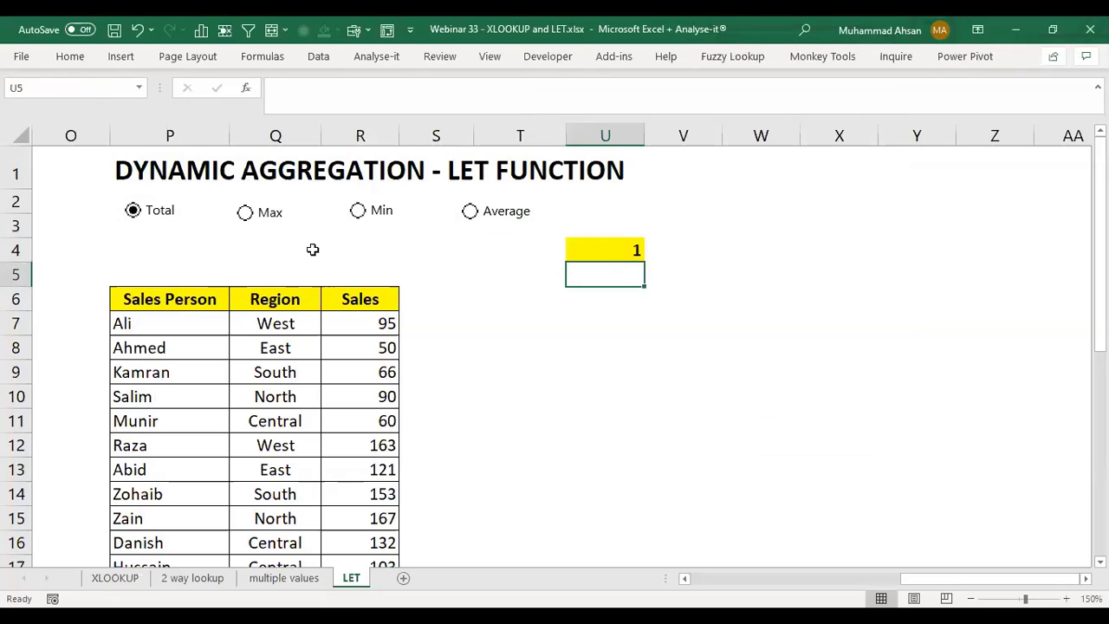
# - Try out the Max, Min, Average and Total options in turn and examine the number each returns in the linked cell U4
pyautogui.click(253, 218)
pyautogui.click(355, 216)
pyautogui.click(469, 210)
pyautogui.click(368, 216)
pyautogui.click(272, 221)
pyautogui.click(158, 215)
pyautogui.click(582, 251)
pyautogui.click(497, 222)
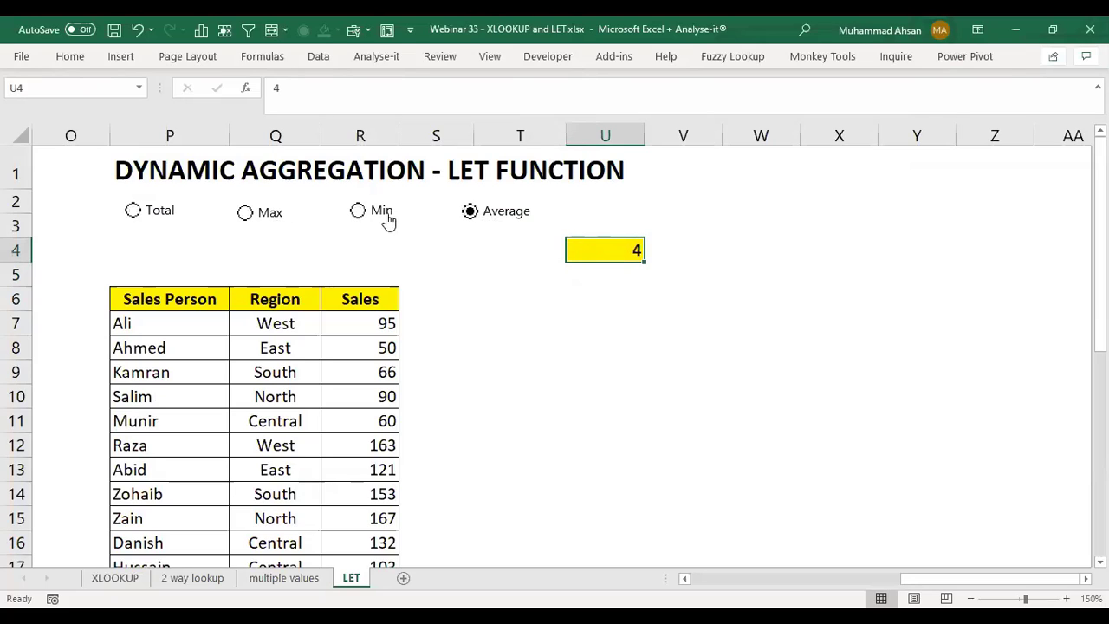
pyautogui.click(370, 218)
pyautogui.click(262, 219)
pyautogui.click(165, 217)
# - Reposition the Total and Max option buttons closer together and level with each other beneath the heading
pyautogui.keyDown('ctrl'); pyautogui.click(163, 219); pyautogui.keyUp('ctrl')
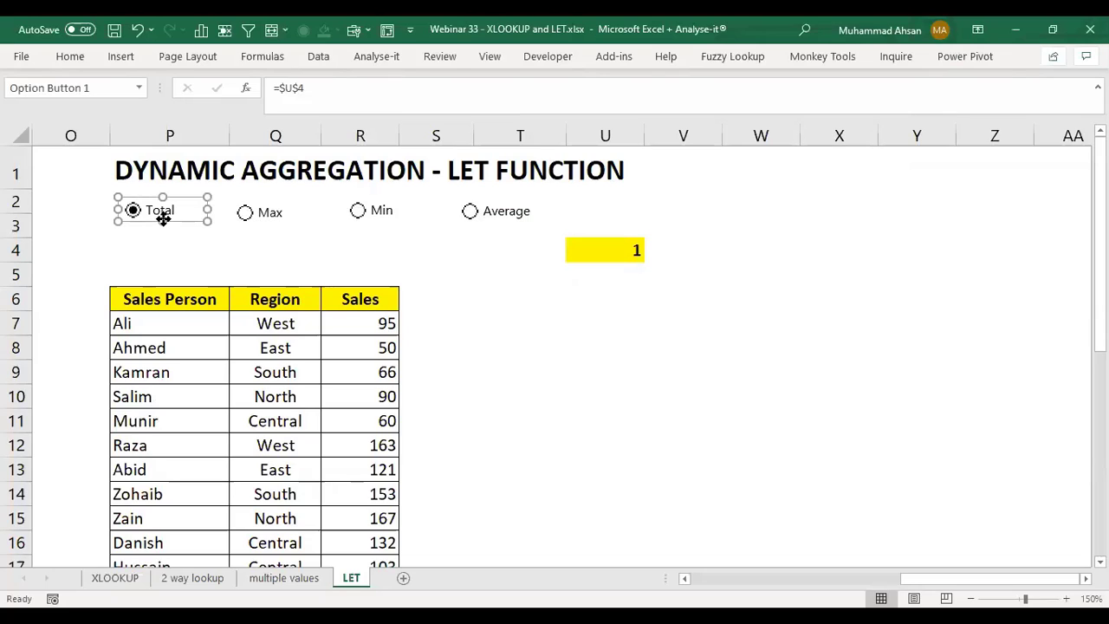
pyautogui.keyDown('ctrl'); pyautogui.click(162, 218); pyautogui.keyUp('ctrl')
pyautogui.keyDown('ctrl'); pyautogui.click(168, 213); pyautogui.keyUp('ctrl')
pyautogui.moveTo(168, 209); pyautogui.dragTo(188, 215)
pyautogui.keyDown('ctrl'); pyautogui.click(251, 213); pyautogui.keyUp('ctrl')
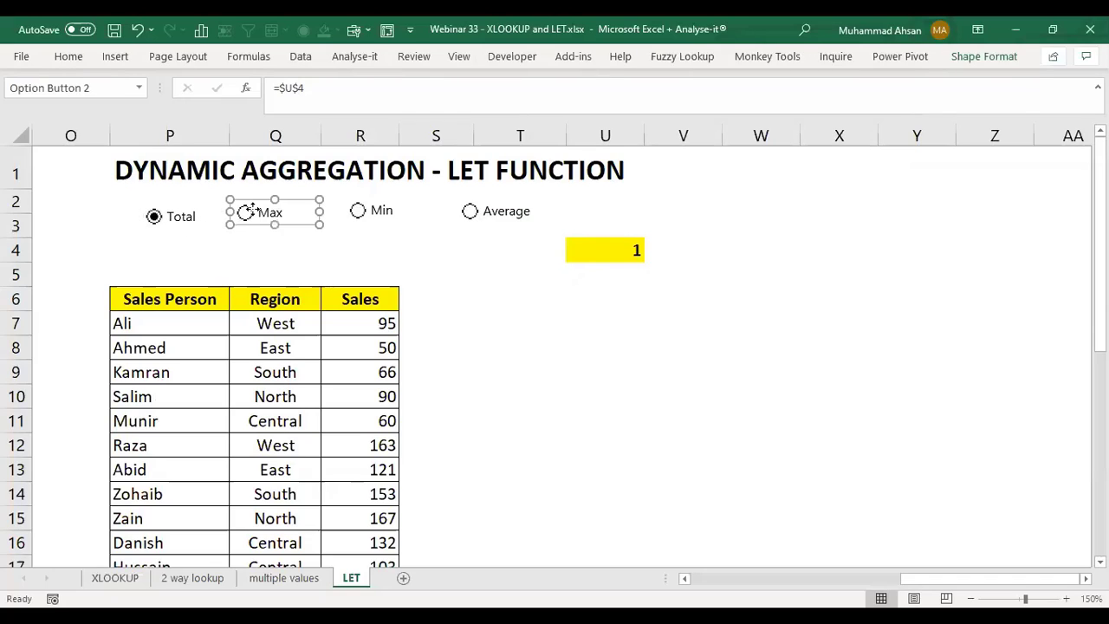
pyautogui.click(249, 210)
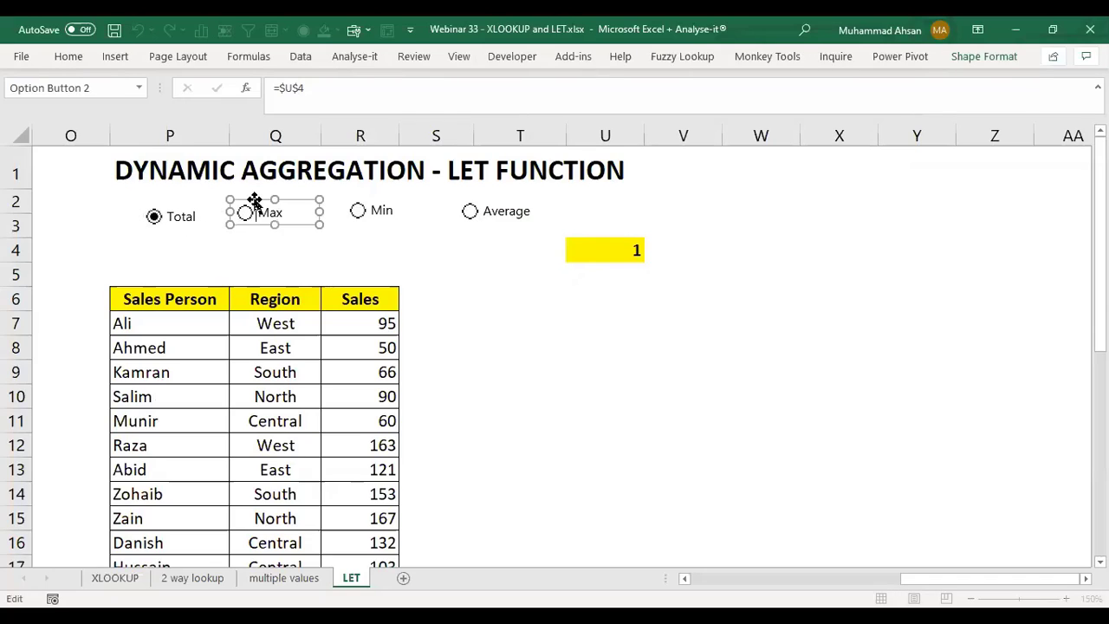
pyautogui.click(346, 251)
pyautogui.keyDown('ctrl'); pyautogui.click(265, 211); pyautogui.keyUp('ctrl')
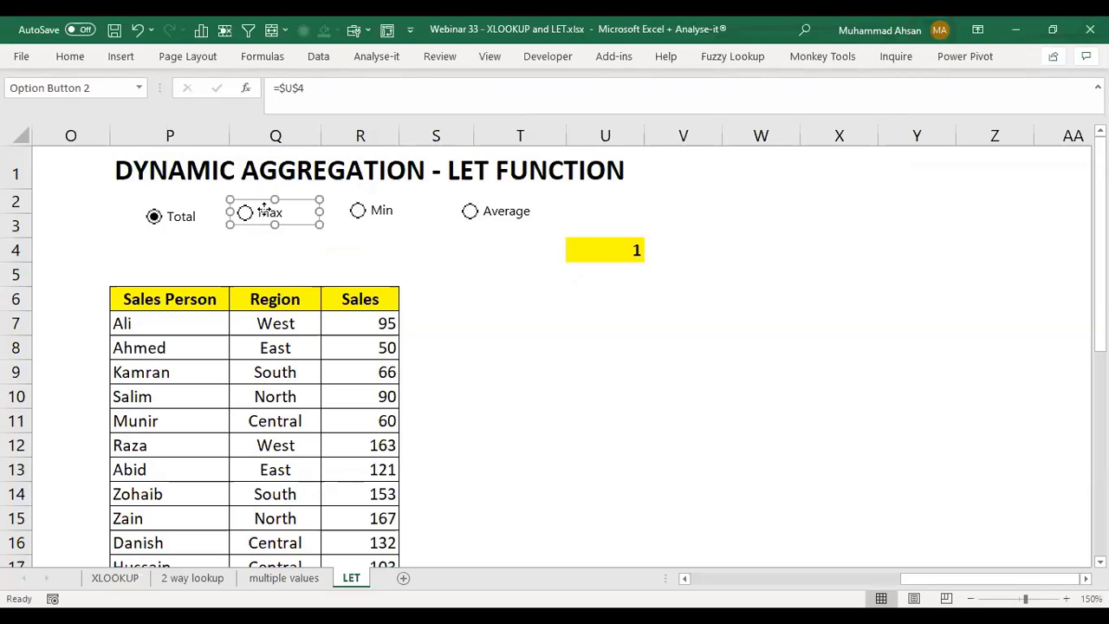
pyautogui.moveTo(255, 200); pyautogui.dragTo(243, 204)
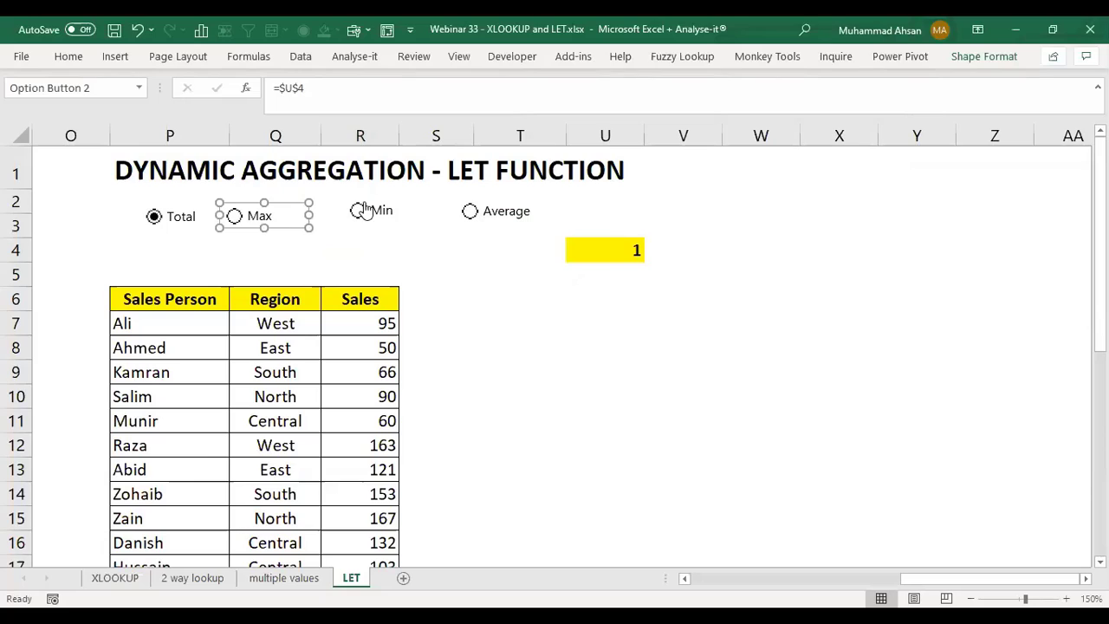
# - Move the Min and Average option buttons next to Max so that all four options sit in one compact row
pyautogui.rightClick(370, 201)
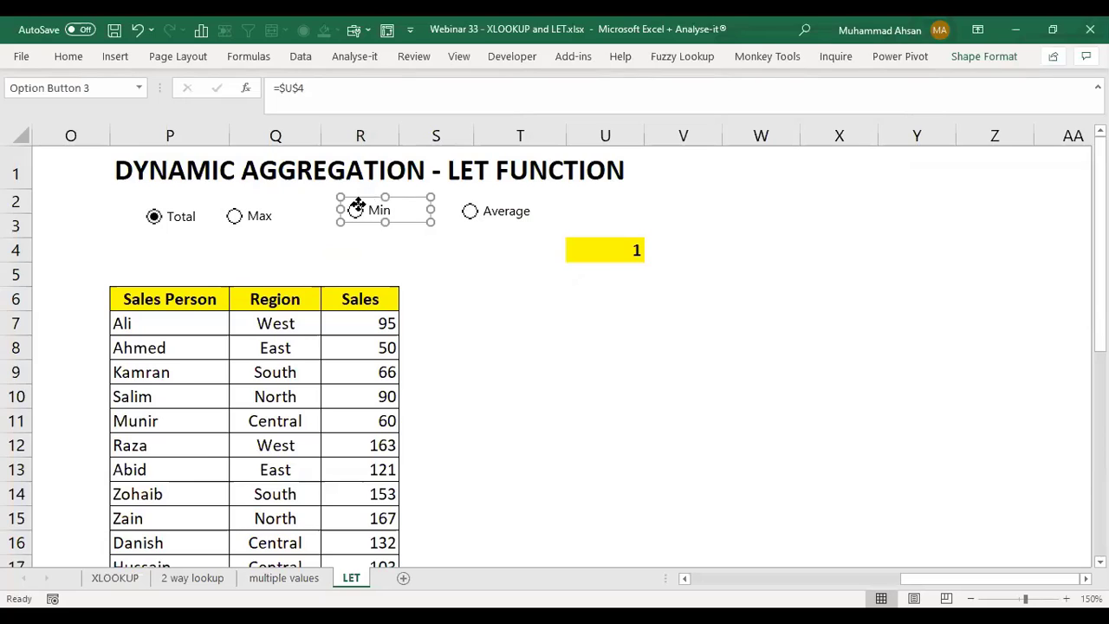
pyautogui.moveTo(370, 200); pyautogui.dragTo(335, 208)
pyautogui.keyDown('ctrl'); pyautogui.click(468, 209); pyautogui.keyUp('ctrl')
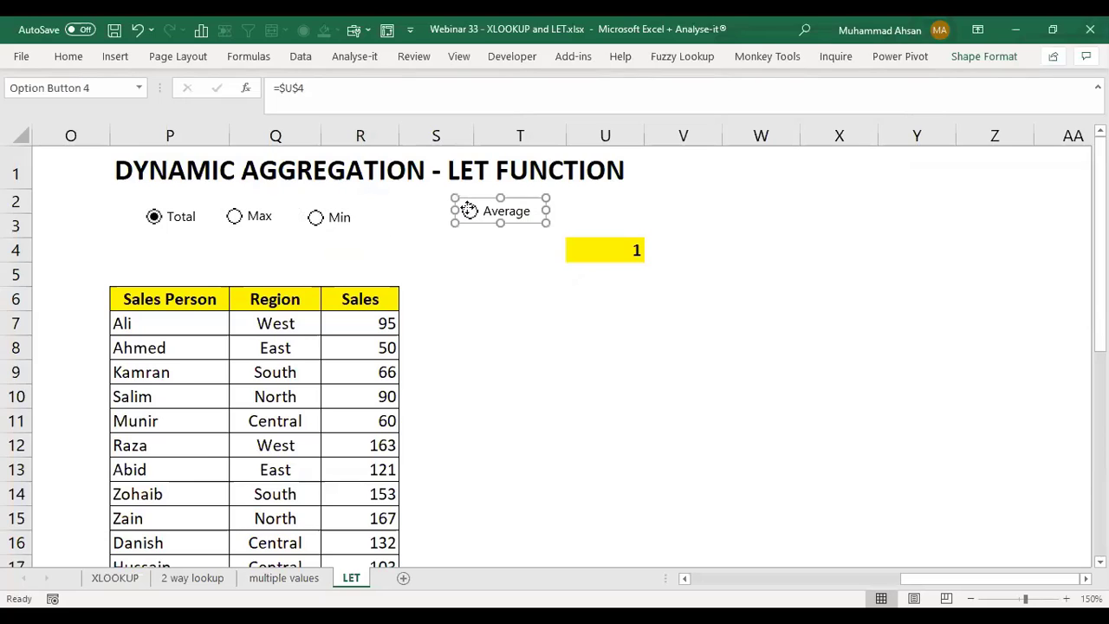
pyautogui.moveTo(468, 208); pyautogui.dragTo(392, 209)
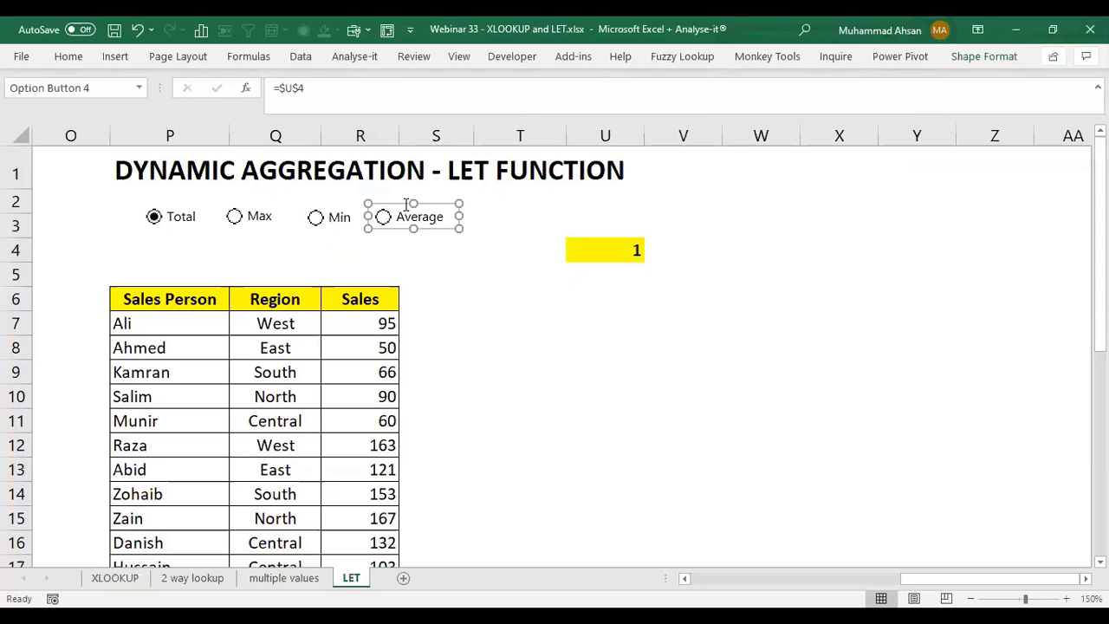
pyautogui.click(516, 270)
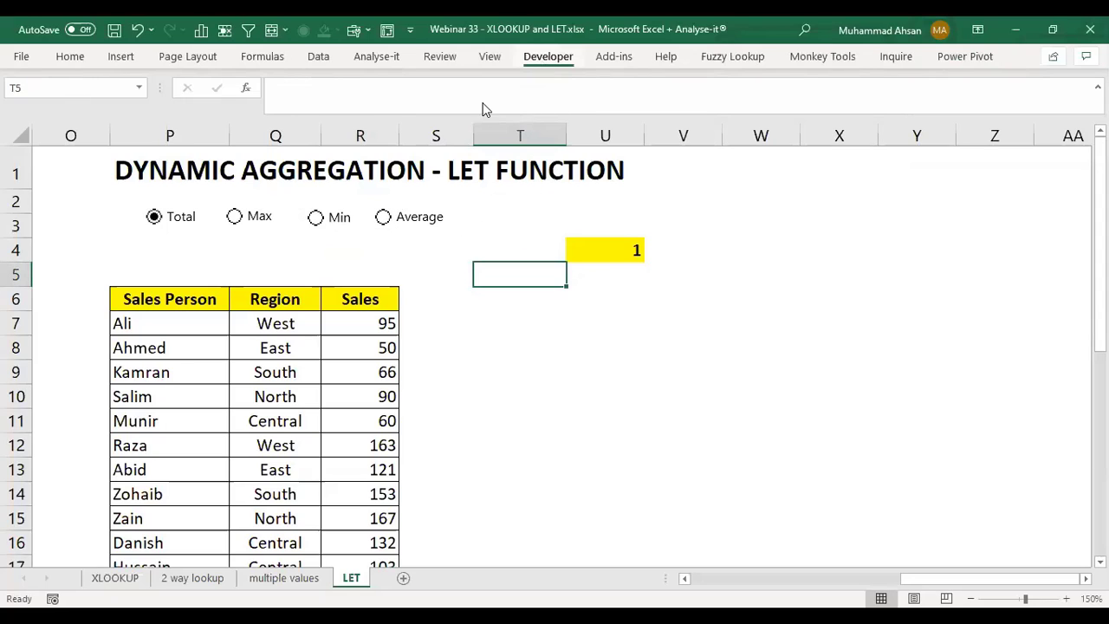
# - Draw a group box form control around the Total, Max, Min and Average option buttons
pyautogui.click(546, 59)
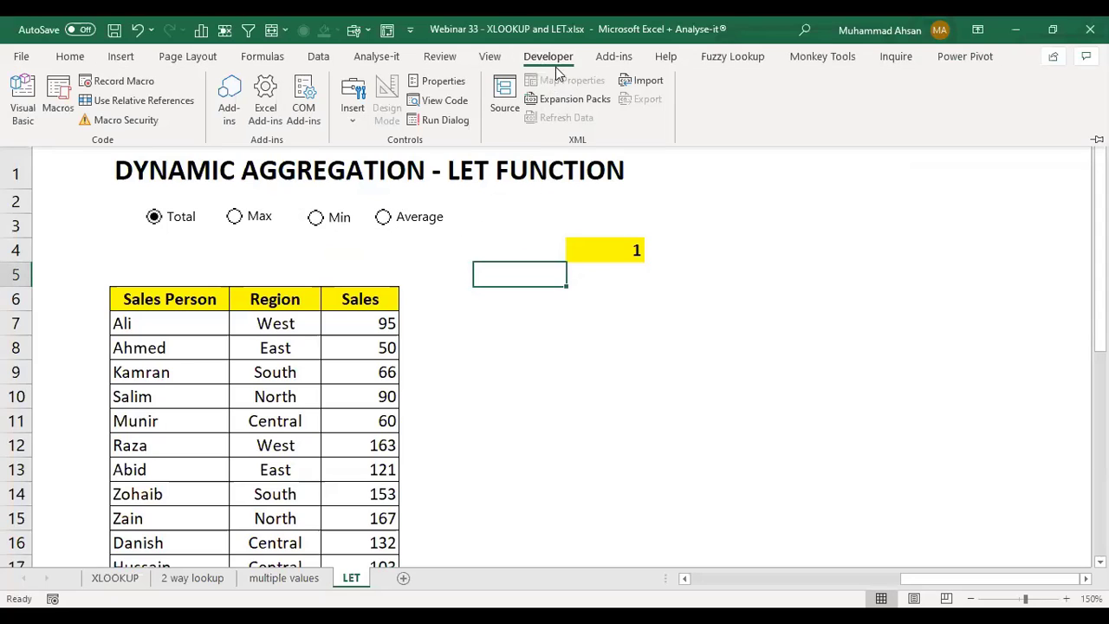
pyautogui.click(353, 108)
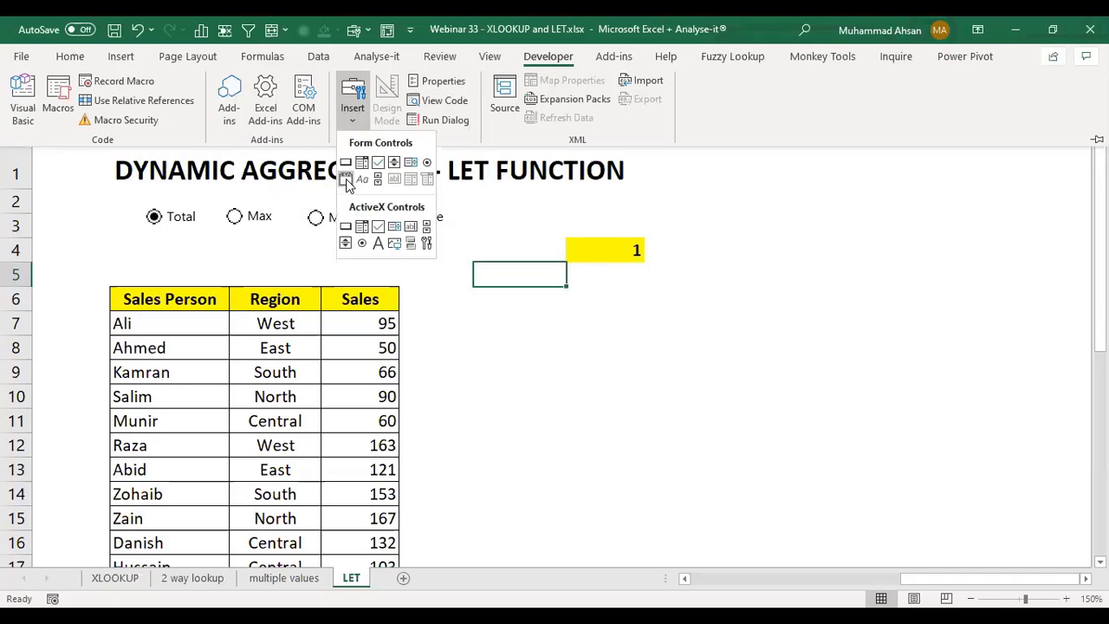
pyautogui.click(346, 182)
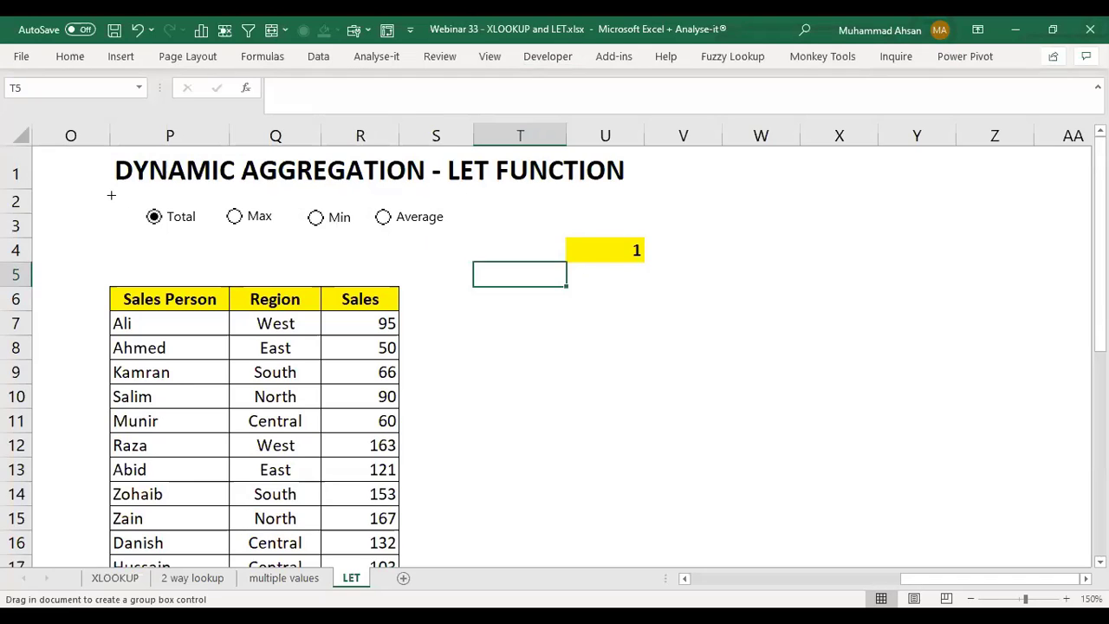
pyautogui.moveTo(104, 195); pyautogui.dragTo(485, 252)
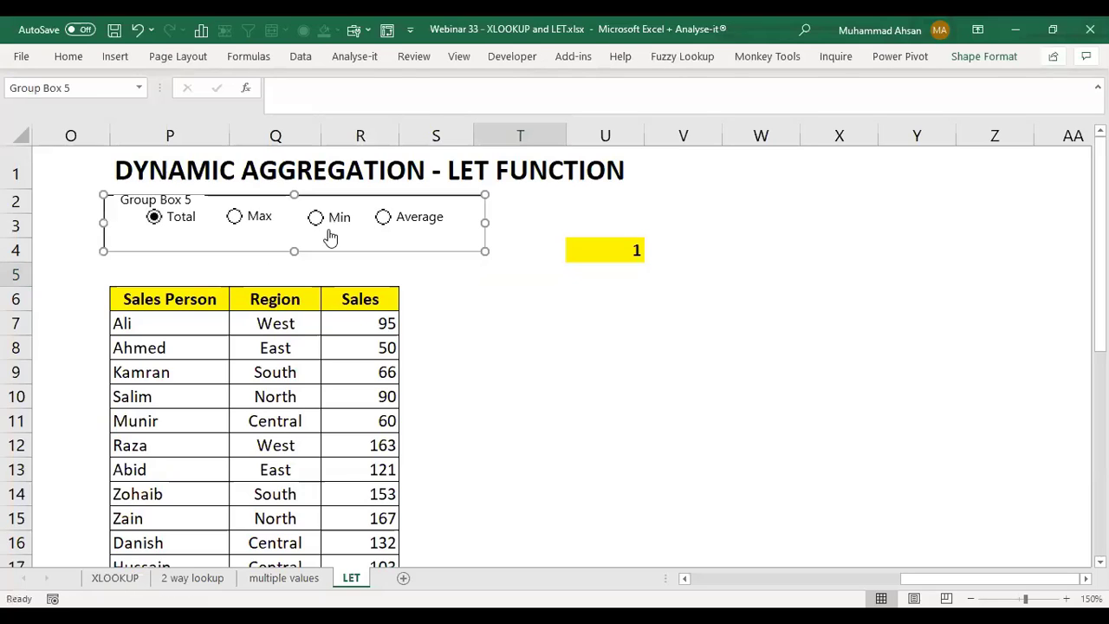
# - Change the caption of the group box around the option buttons to Display
pyautogui.click(173, 199)
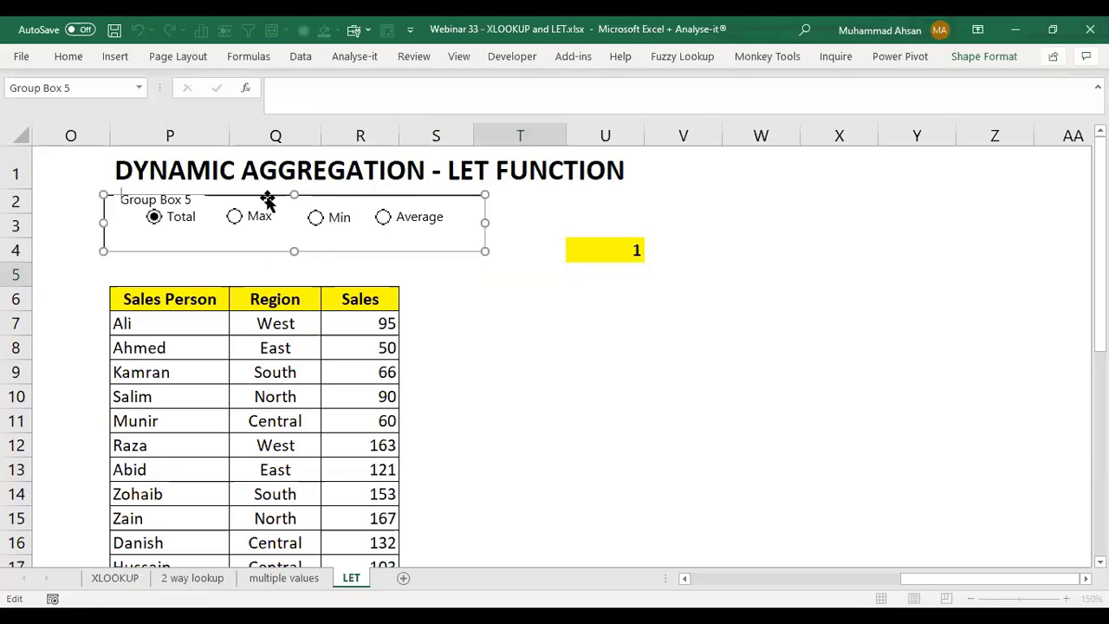
pyautogui.hotkey('ctrl', 'shift', 'Right')
pyautogui.hotkey('ctrl', 'shift', 'Right')
pyautogui.hotkey('ctrl', 'shift', 'Right')
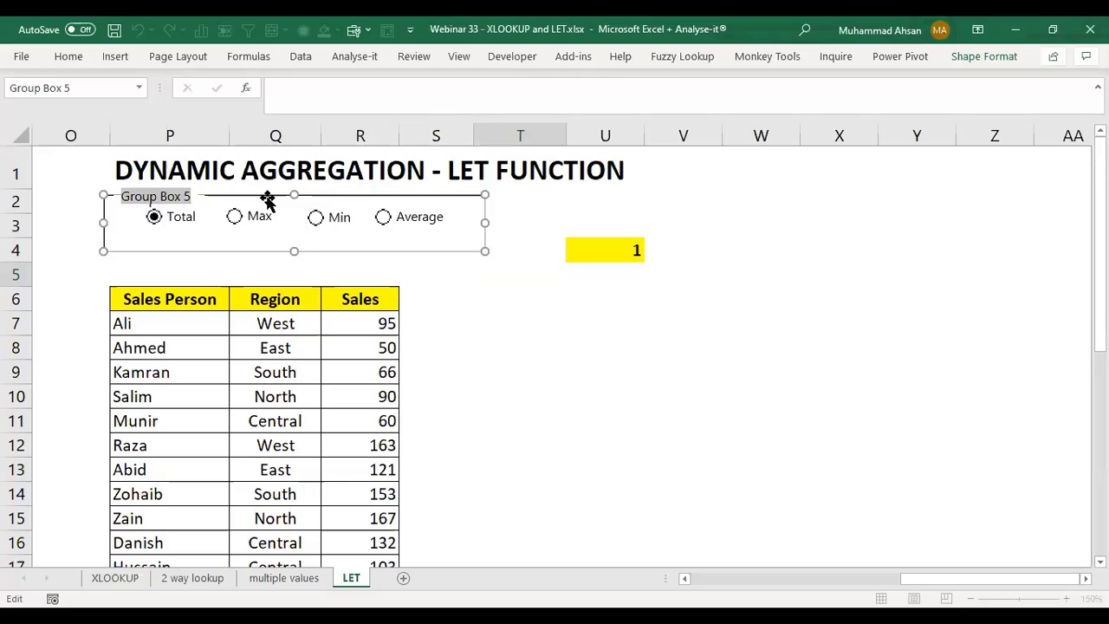
pyautogui.write('Disaply')
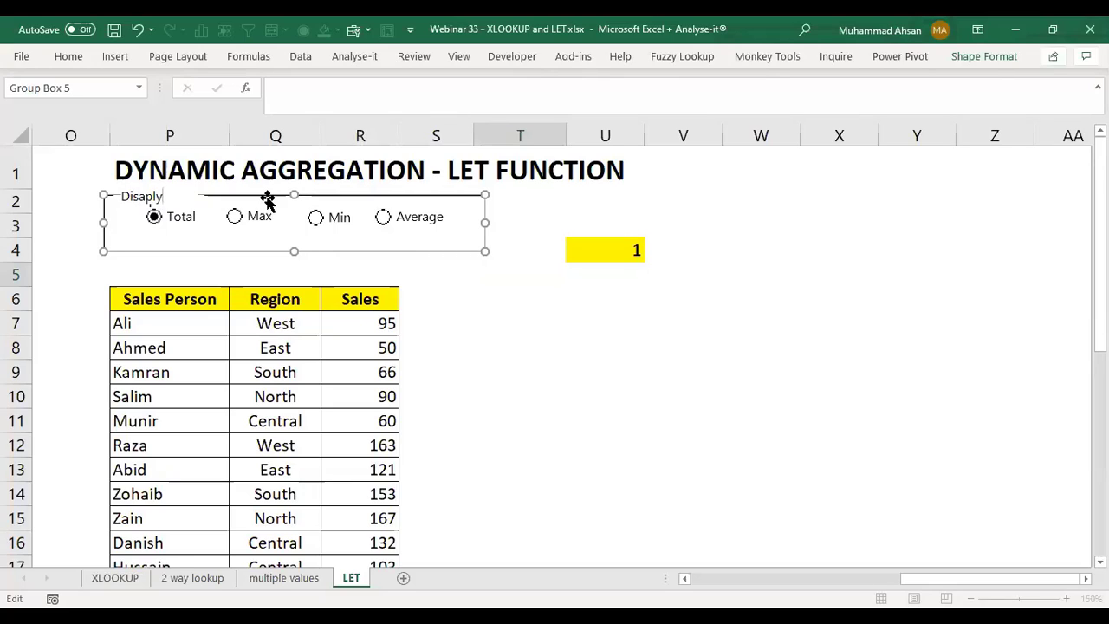
pyautogui.press('BackSpace')
pyautogui.press('BackSpace')
pyautogui.press('BackSpace')
pyautogui.press('BackSpace')
pyautogui.write('play')
pyautogui.click(469, 287)
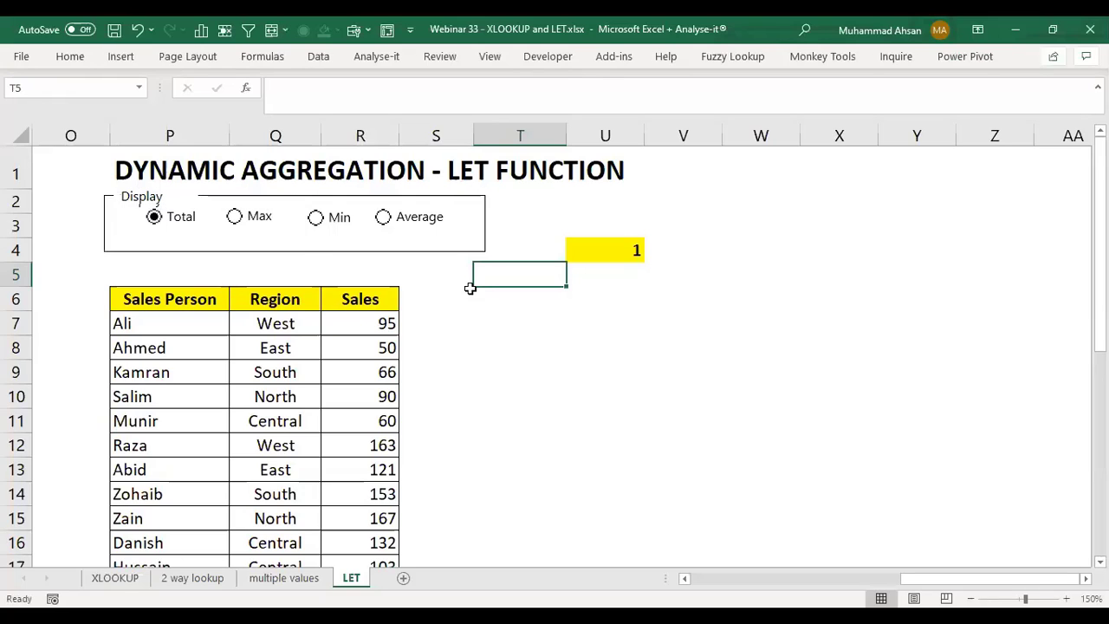
# - Shift the Display group box slightly upward so it frames the option buttons clear of its caption
pyautogui.click(228, 194)
pyautogui.click(168, 190)
pyautogui.keyDown('ctrl'); pyautogui.click(151, 191); pyautogui.keyUp('ctrl')
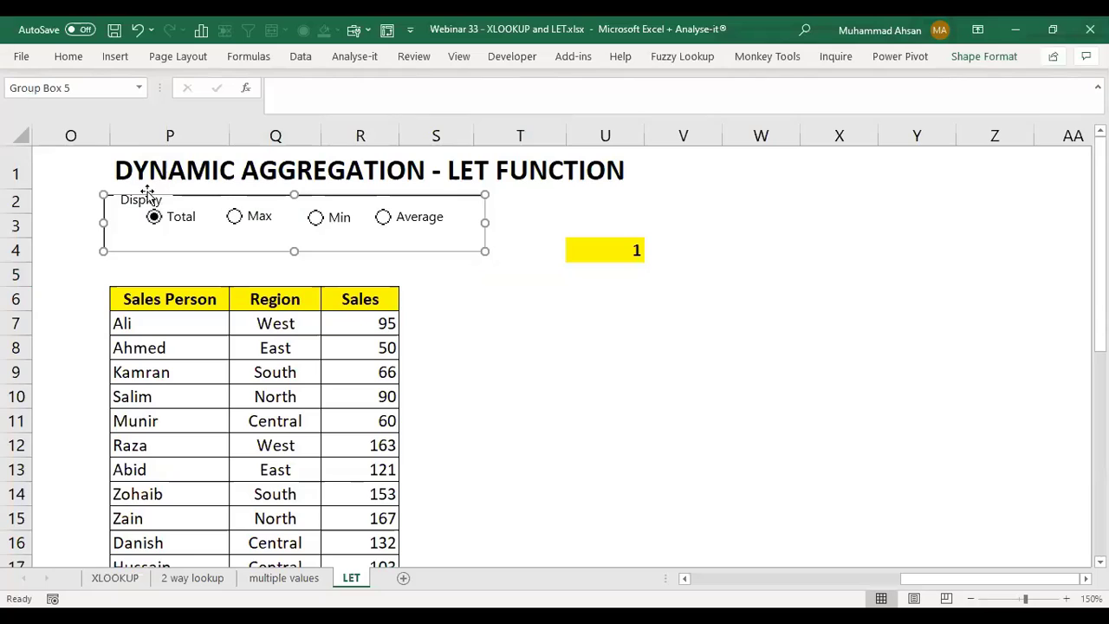
pyautogui.moveTo(149, 192); pyautogui.dragTo(154, 187)
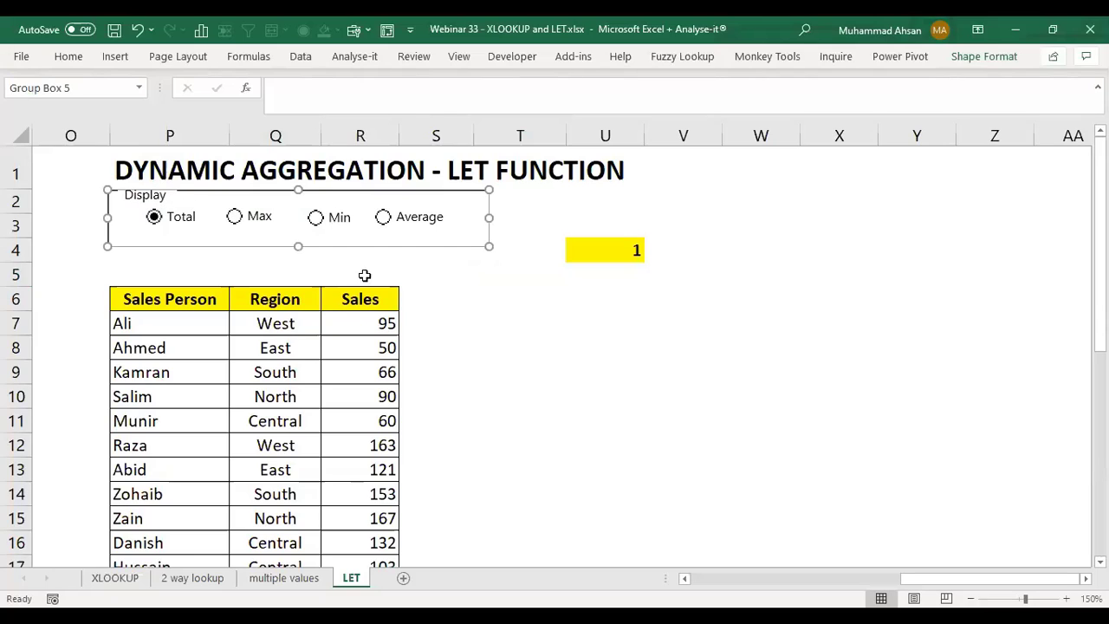
pyautogui.click(467, 345)
pyautogui.click(408, 312)
# - Start a LET formula in cell R5, above the Sales header, and break to a new line for its first argument
pyautogui.click(362, 270)
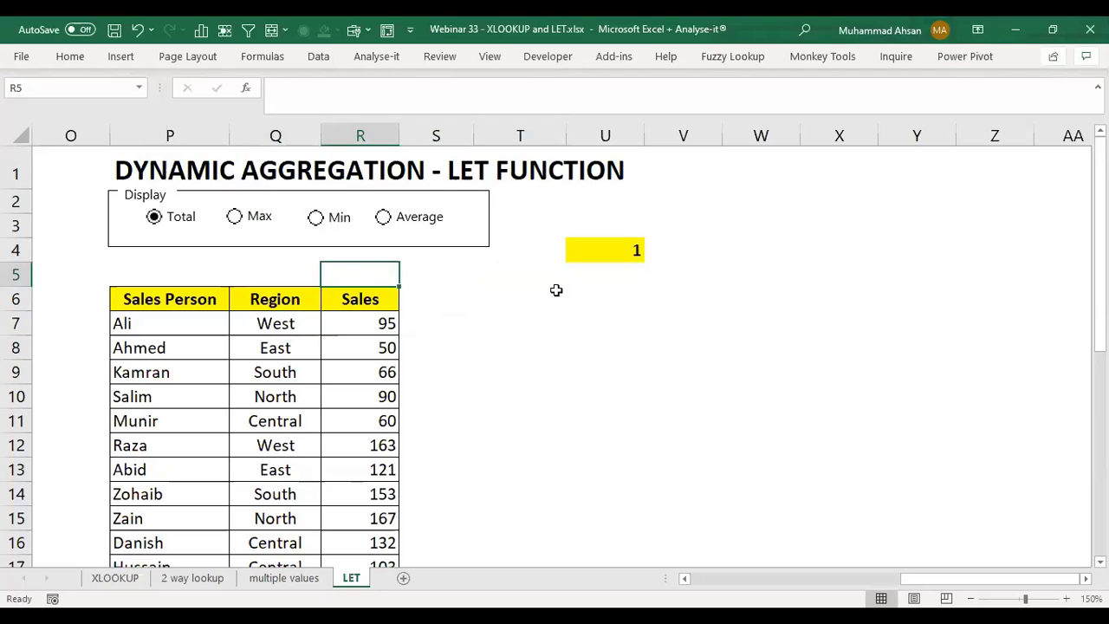
pyautogui.write('=l')
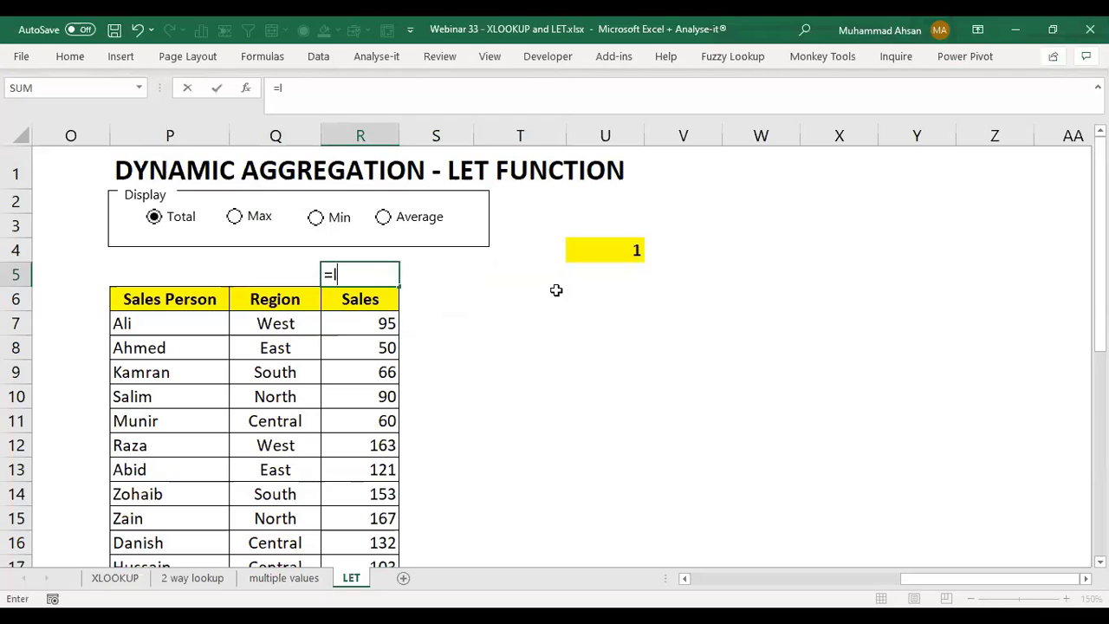
pyautogui.write('et')
pyautogui.press('Tab')
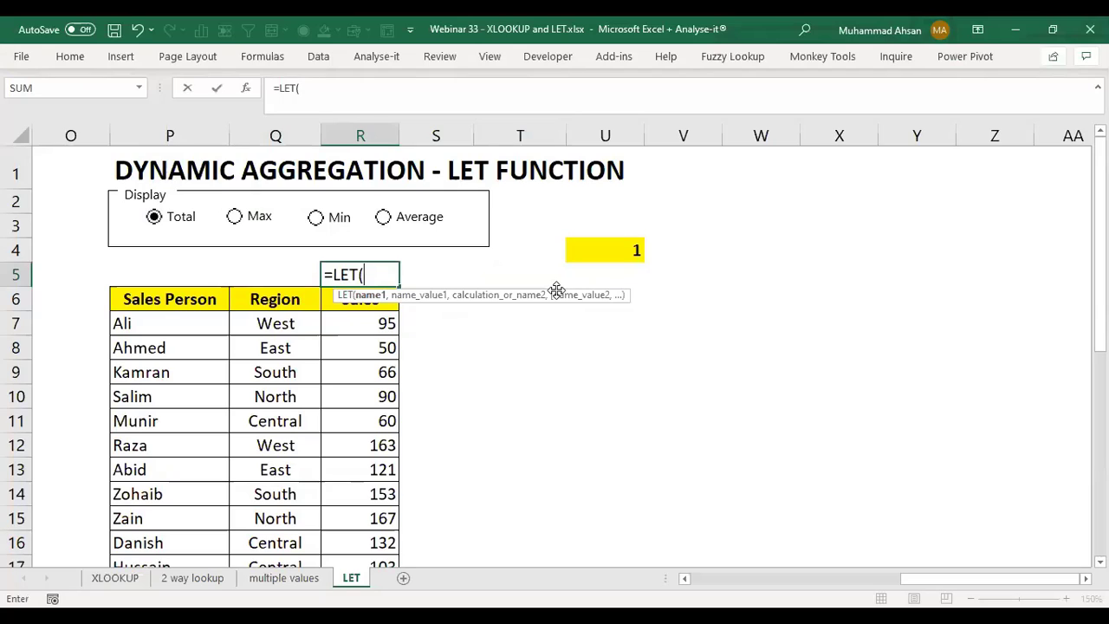
pyautogui.hotkey('alt', 'Return')
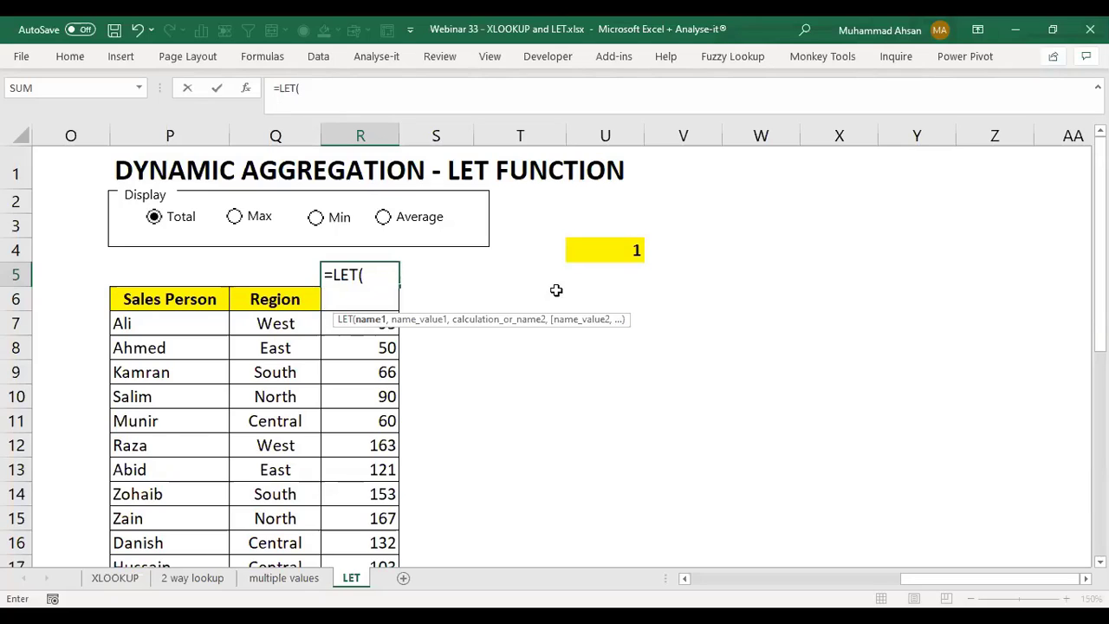
# - Define the first LET name as range with the Sales values R7:R17, and begin a new formula line after it
pyautogui.write('range')
pyautogui.write(',')
pyautogui.press('Left')
pyautogui.press('Down')
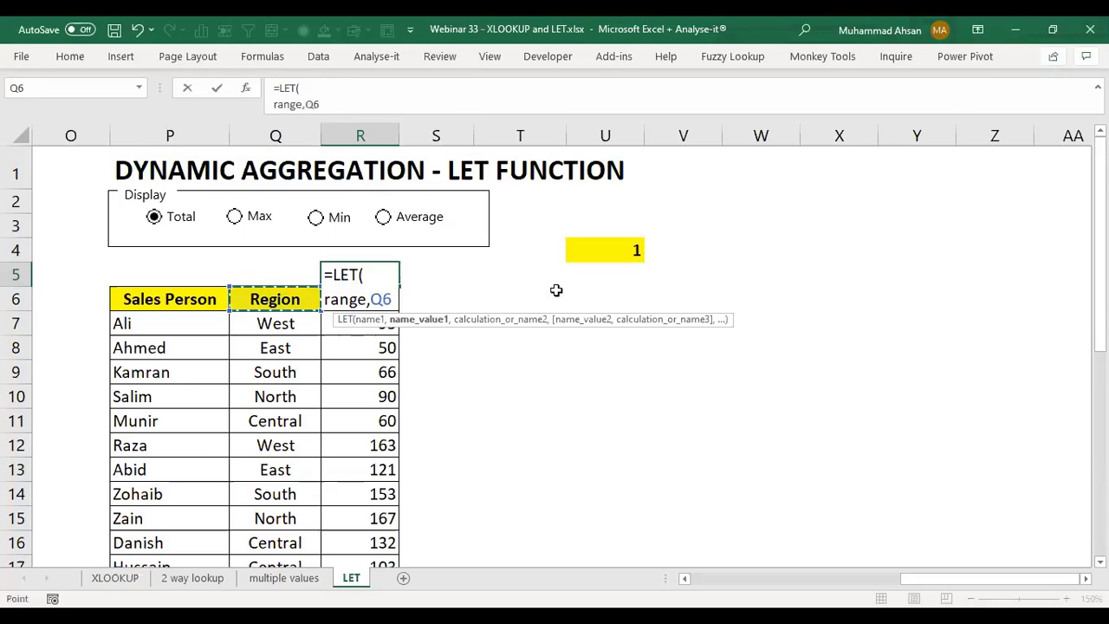
pyautogui.press('Right')
pyautogui.press('Down')
pyautogui.hotkey('ctrl', 'shift', 'Down')
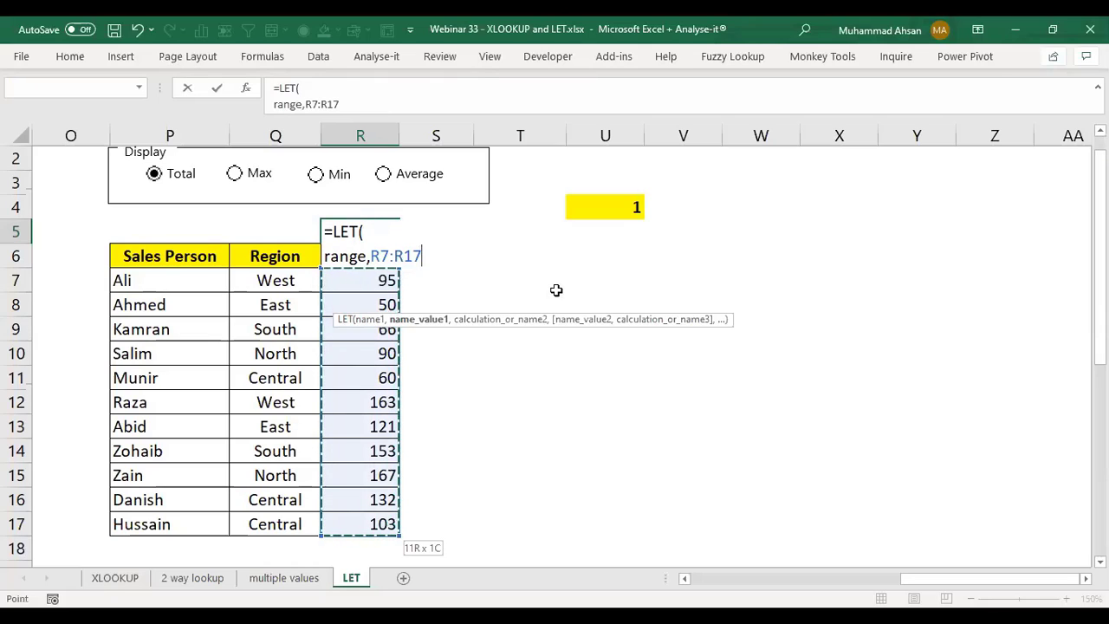
pyautogui.write(',')
pyautogui.hotkey('alt', 'Return')
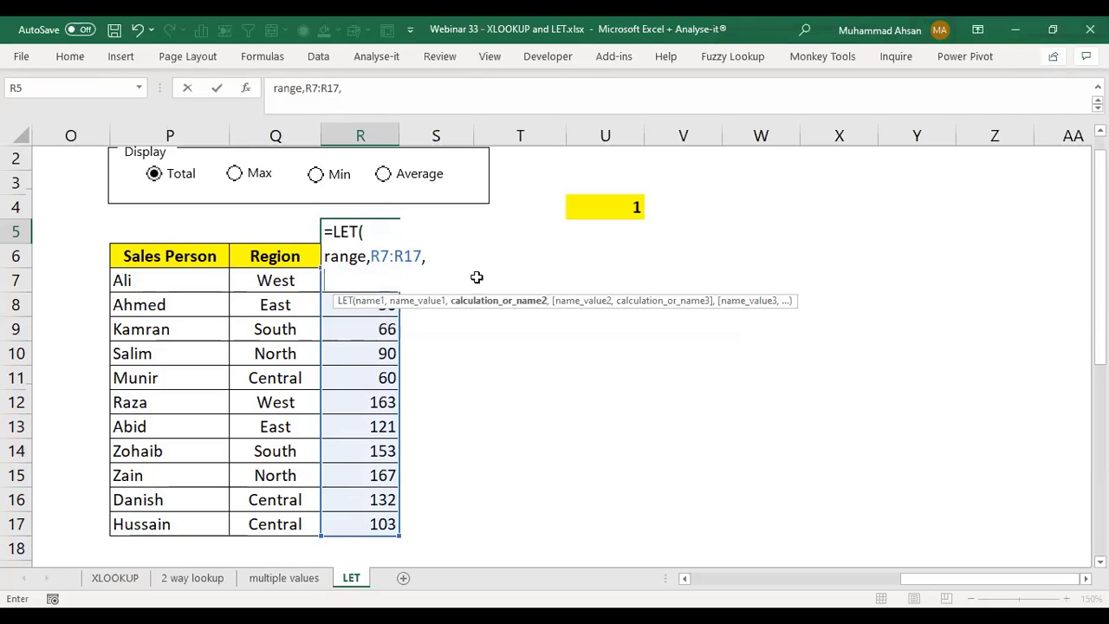
pyautogui.moveTo(371, 255); pyautogui.dragTo(423, 255)
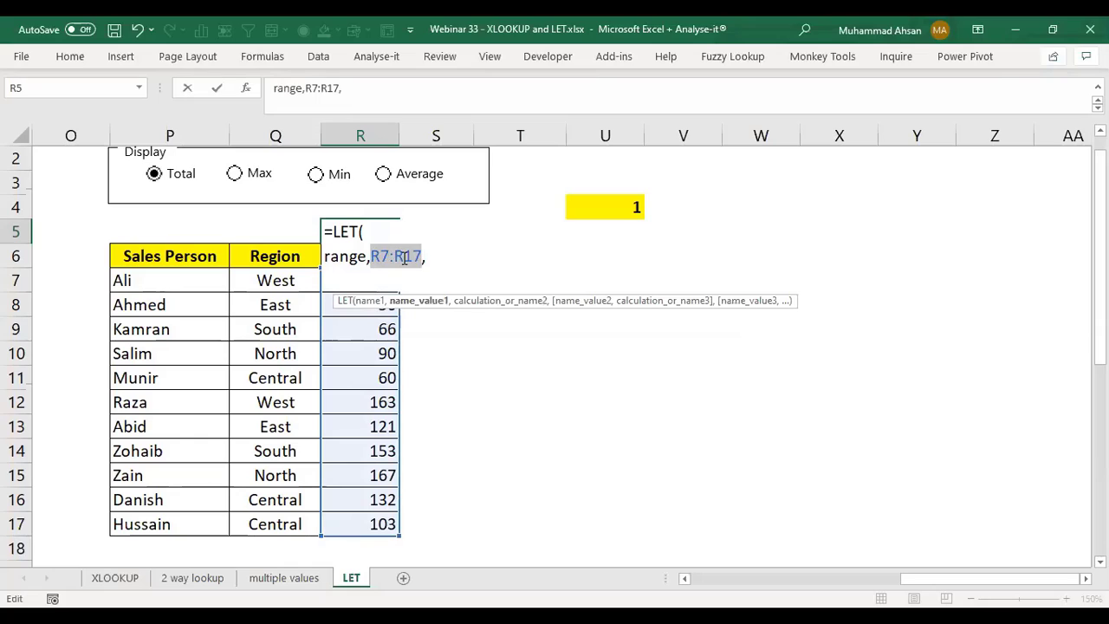
pyautogui.moveTo(326, 257); pyautogui.dragTo(368, 255)
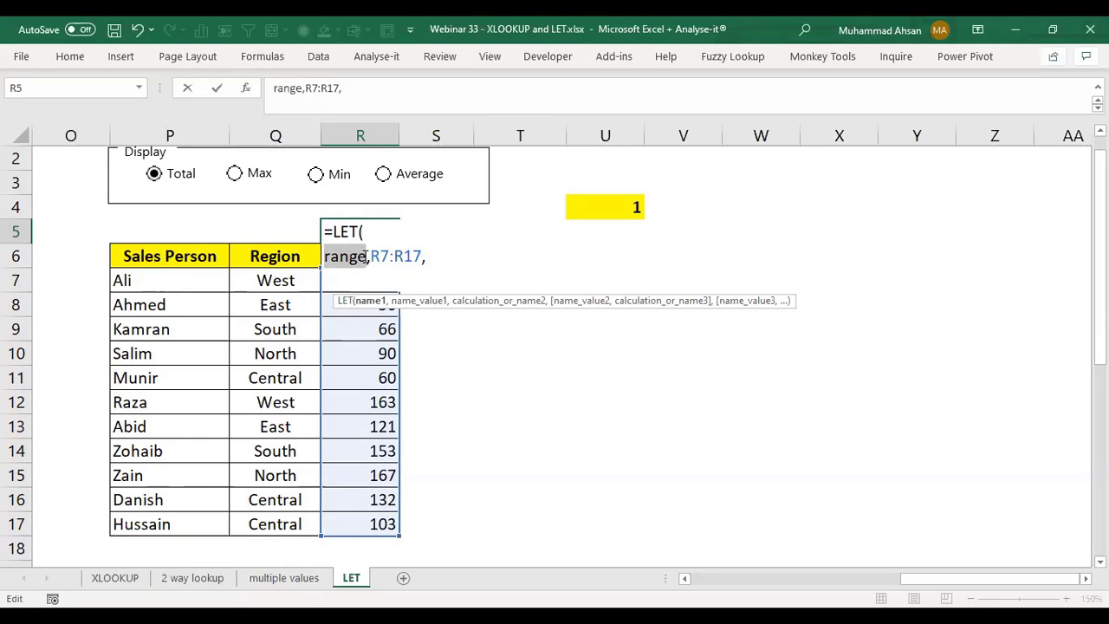
pyautogui.click(357, 279)
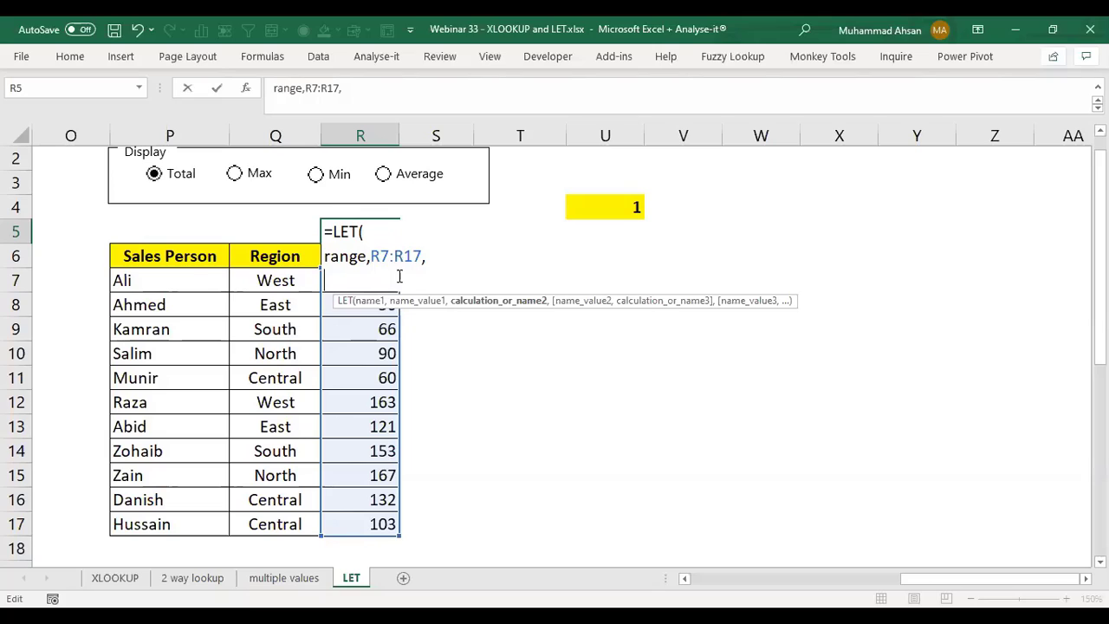
# - Define the second LET name as select with the linked cell U4 as its value
pyautogui.write('select')
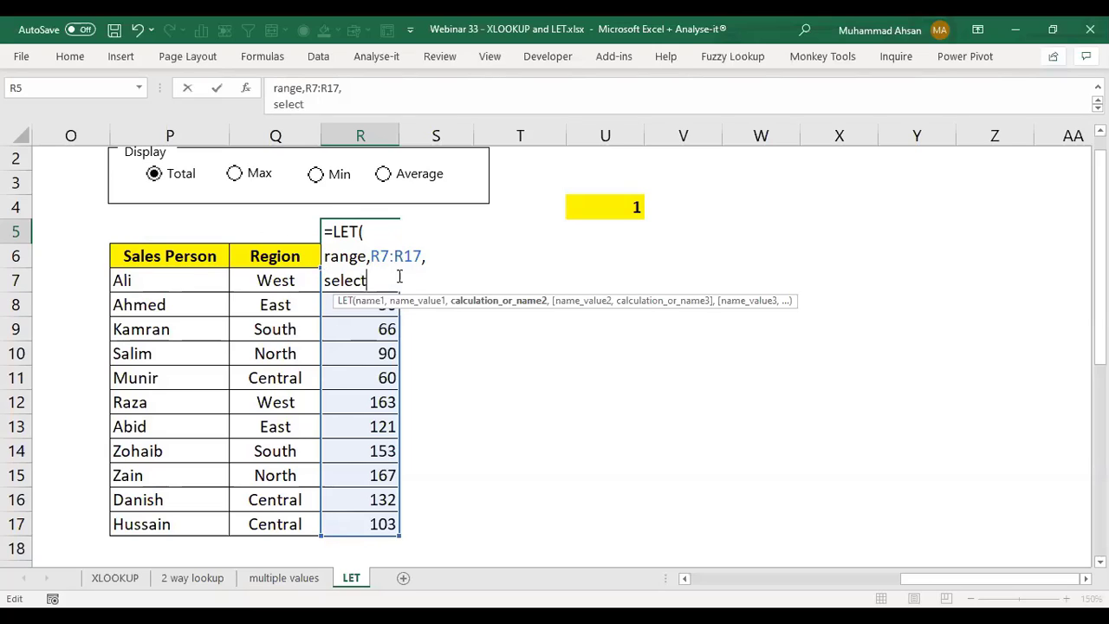
pyautogui.write(',')
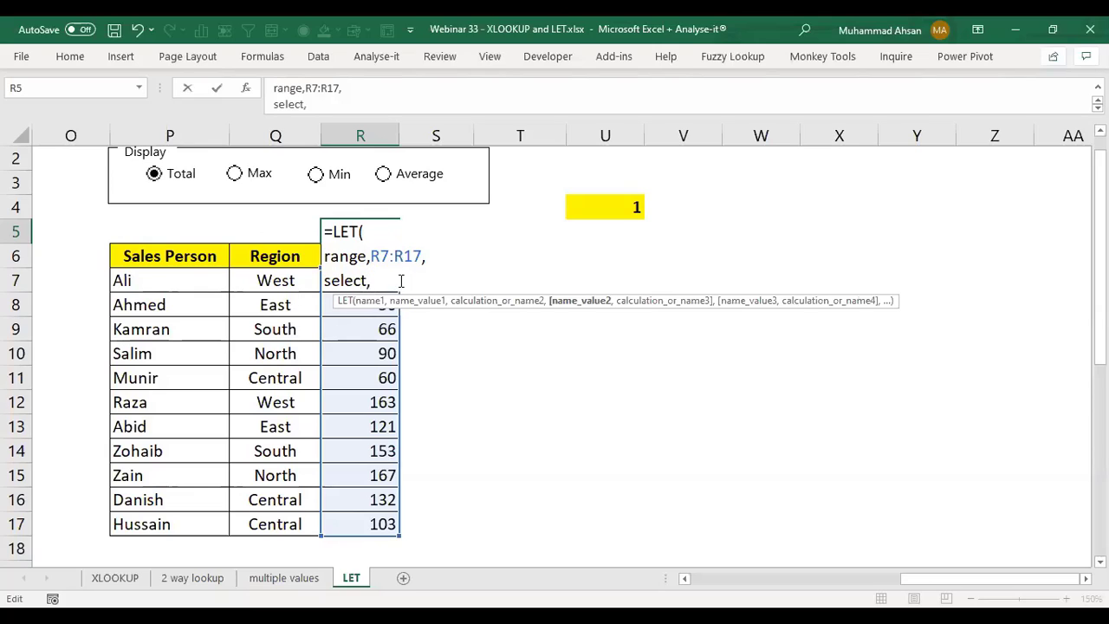
pyautogui.click(602, 206)
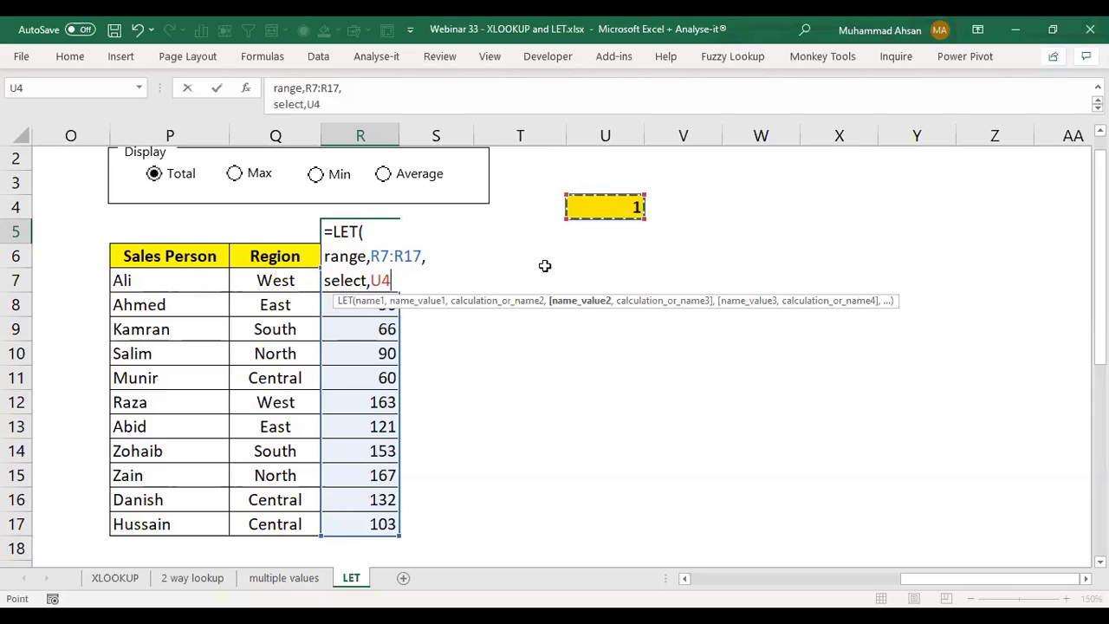
pyautogui.write(',')
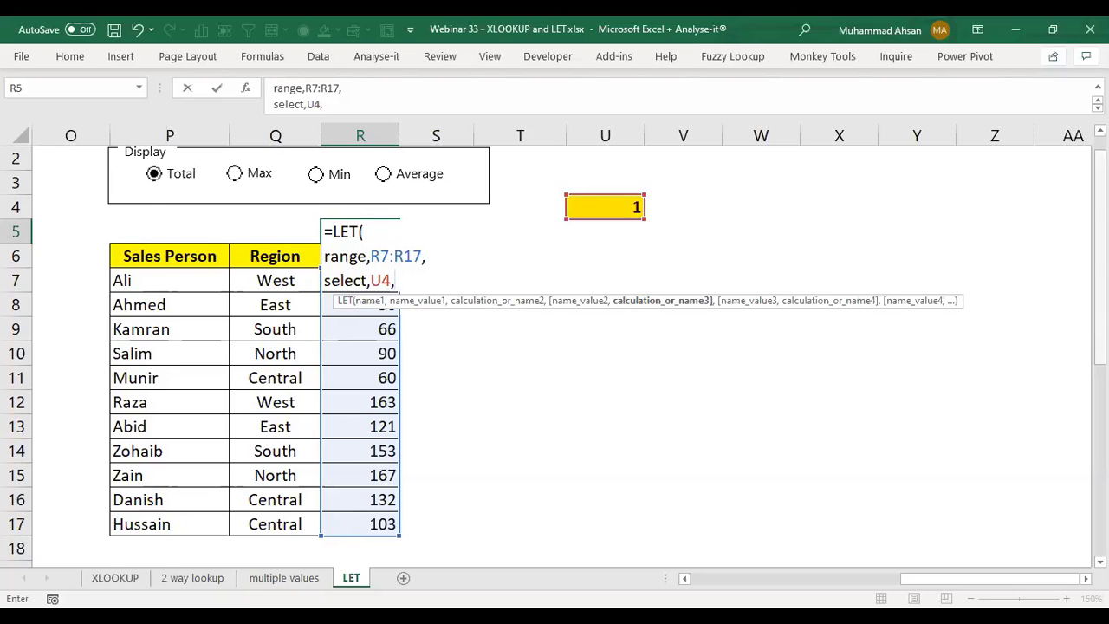
pyautogui.scroll(1, 276, 220)
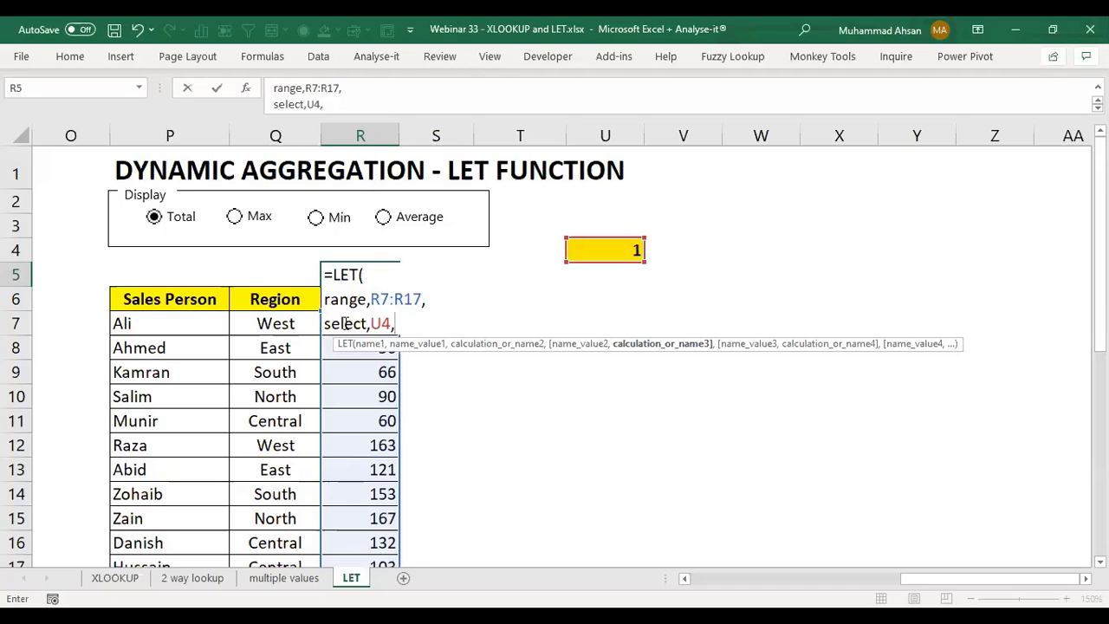
# - Break to a new line after the select argument and enter calc as the third LET name
pyautogui.moveTo(324, 323); pyautogui.dragTo(364, 323)
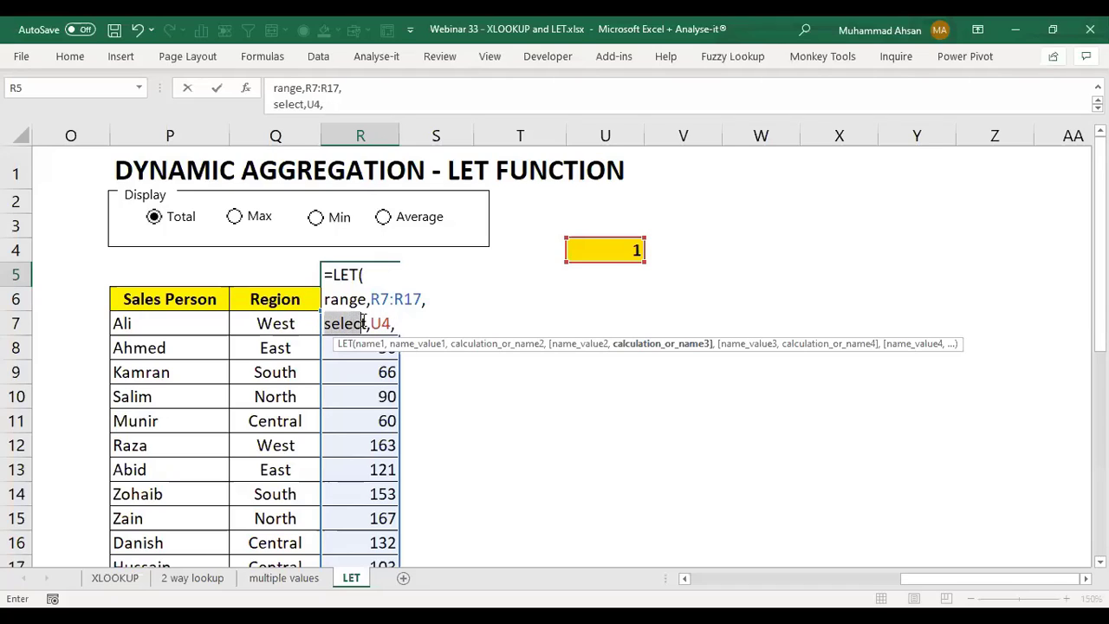
pyautogui.click(390, 324)
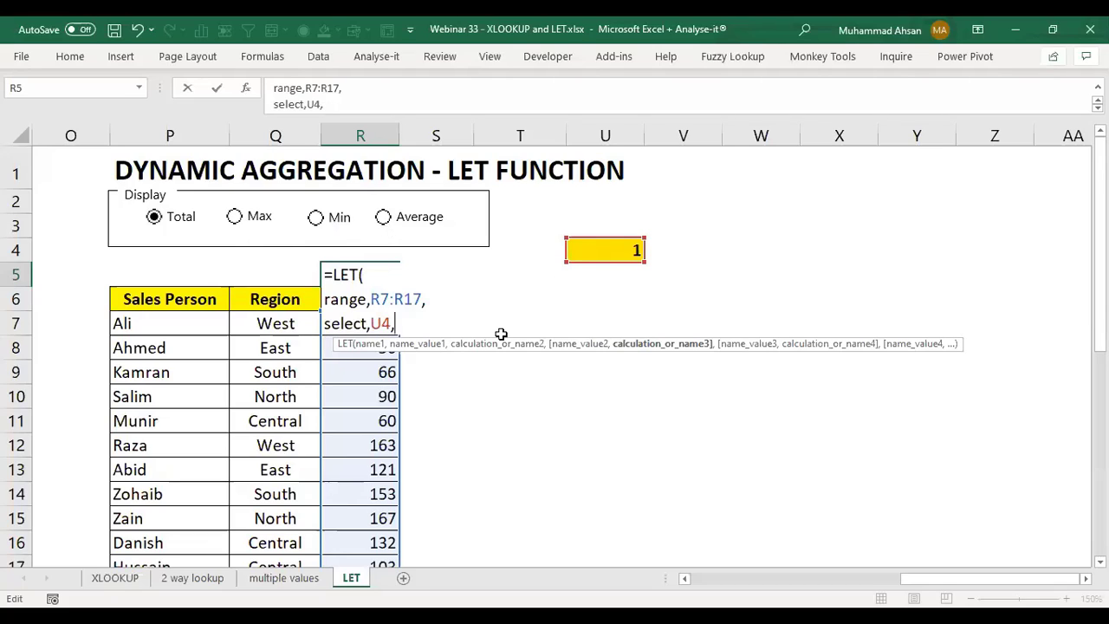
pyautogui.hotkey('alt', 'Return')
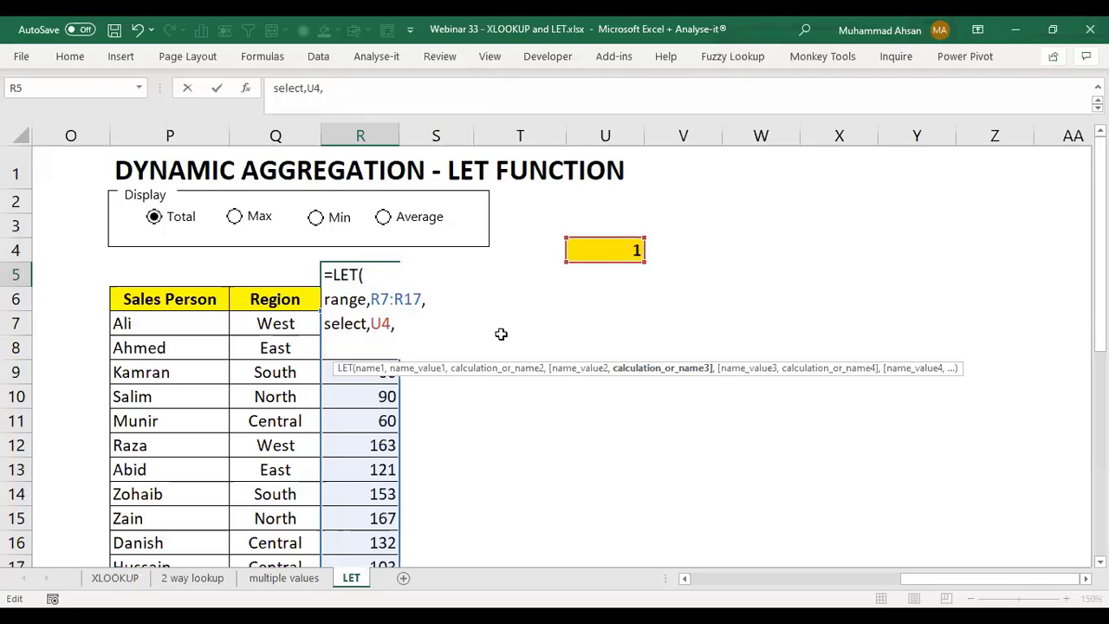
pyautogui.write('a')
pyautogui.press('BackSpace')
pyautogui.write('calc')
pyautogui.write(',')
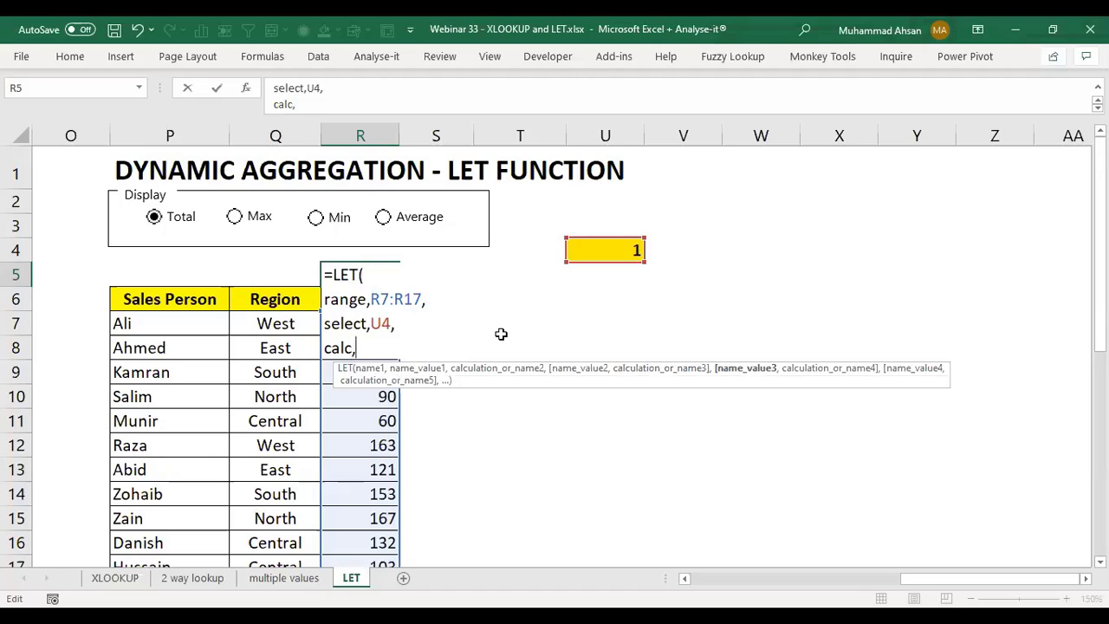
# - Begin calc's value with a CHOOSE function that uses the LET name select as its index number
pyautogui.write('c')
pyautogui.write('ho')
pyautogui.press('Tab')
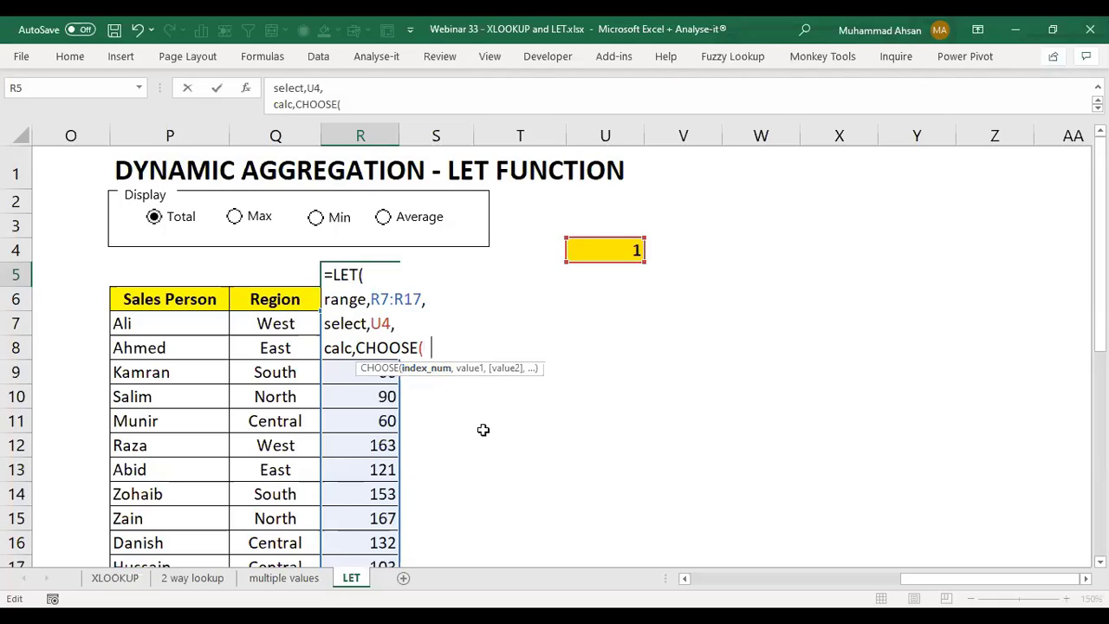
pyautogui.write('se')
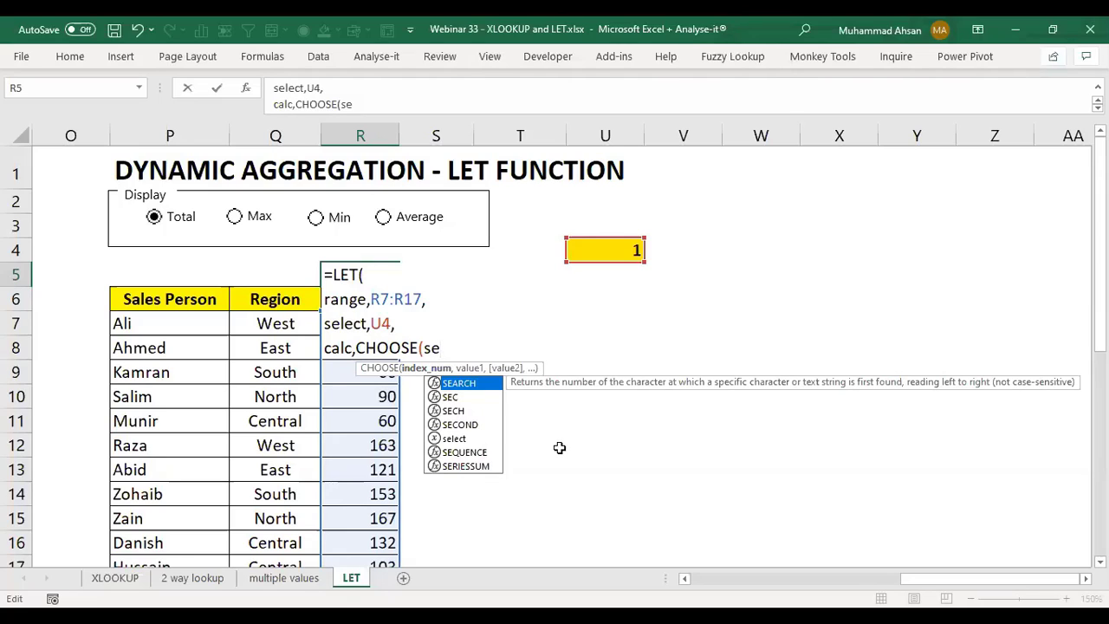
pyautogui.press('Down')
pyautogui.press('Down')
pyautogui.press('Down')
pyautogui.press('Down')
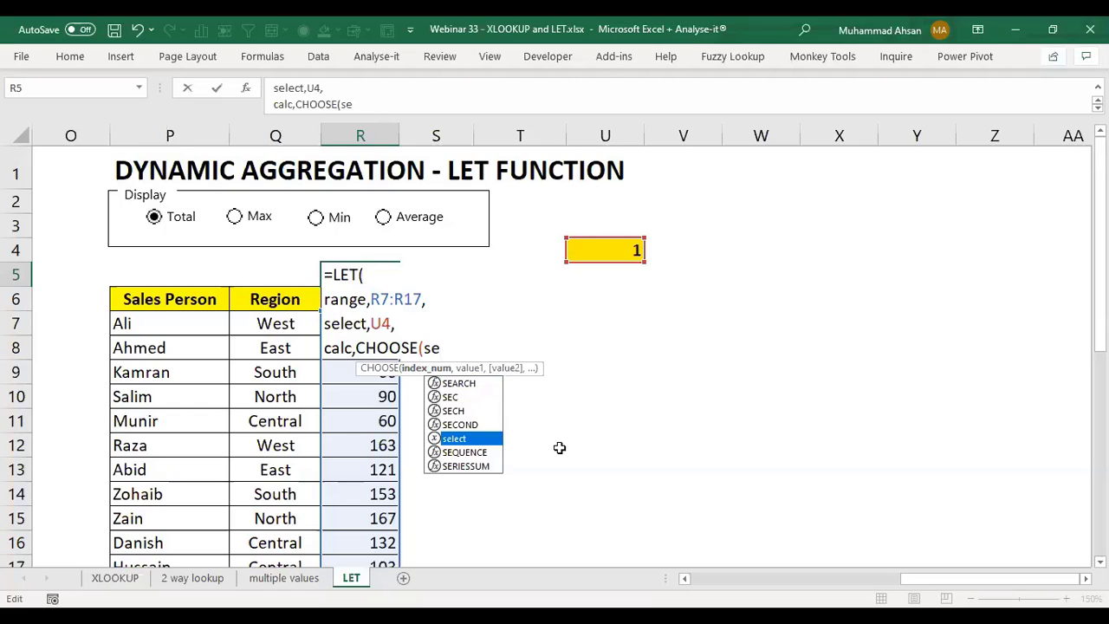
pyautogui.press('Tab')
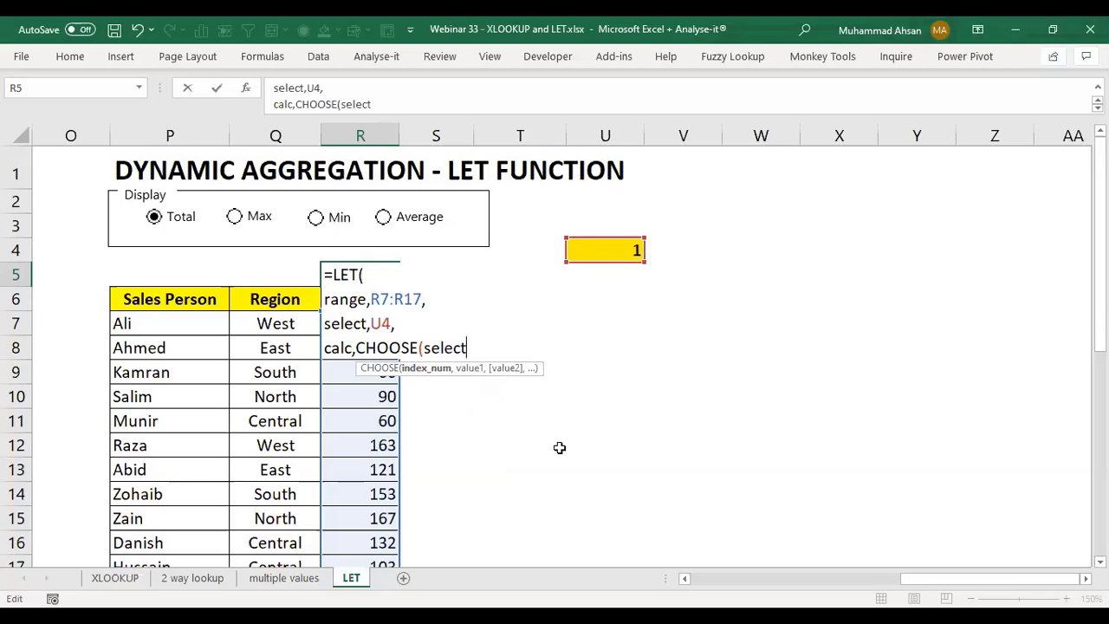
pyautogui.write(',')
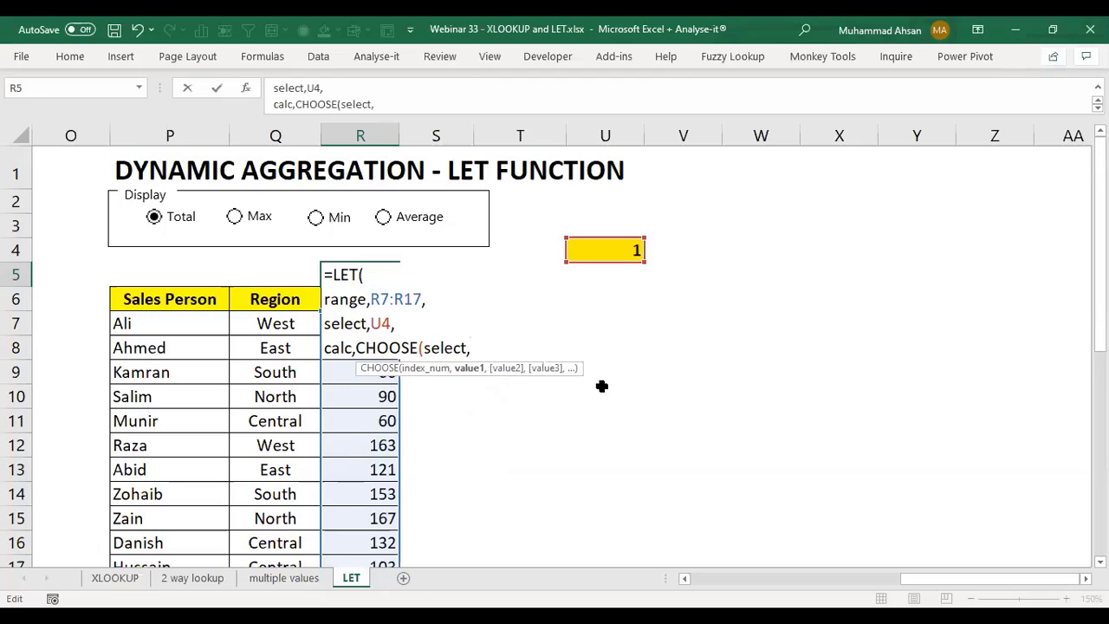
# - Supply 9, 4, 5 and 1 as the CHOOSE values, close the function, and end the calc definition with a comma
pyautogui.write('9,4')
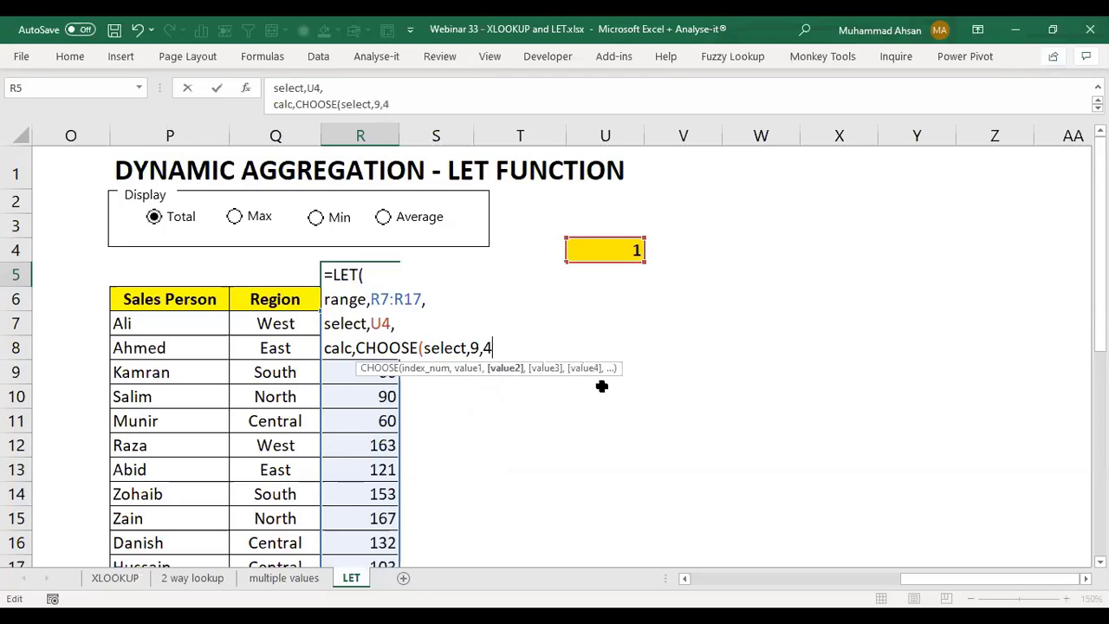
pyautogui.write(',5,1)')
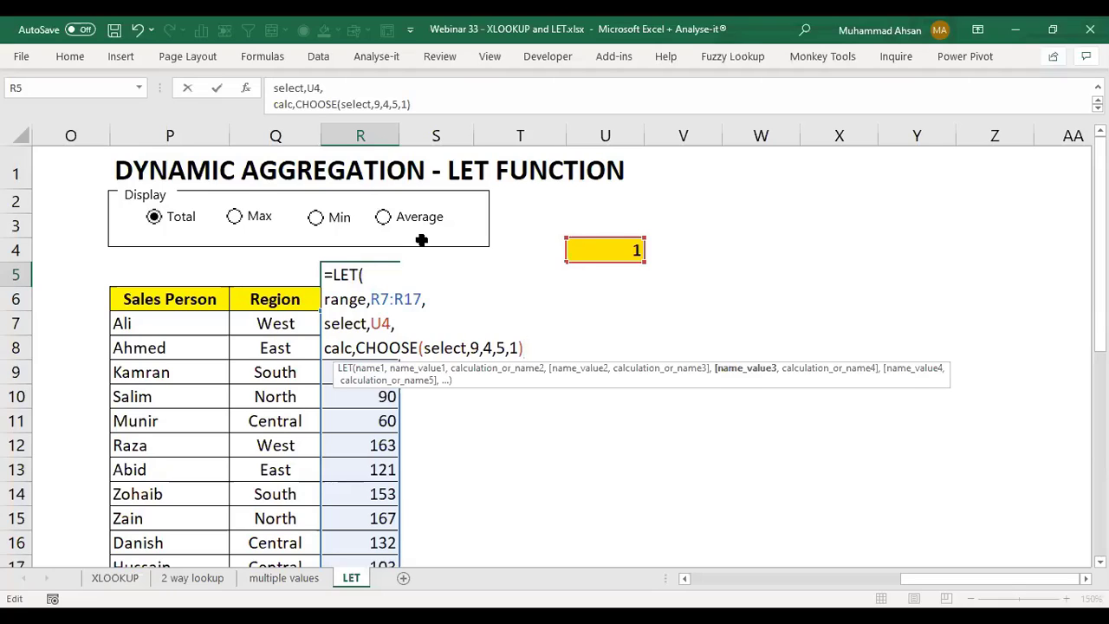
pyautogui.write(',')
pyautogui.press('Return')
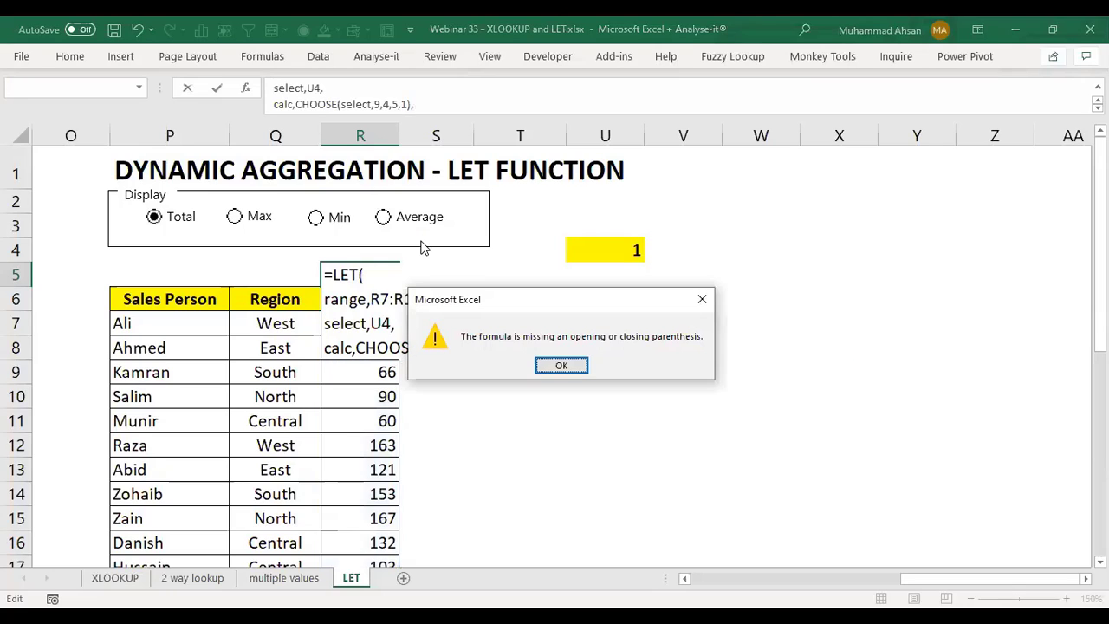
pyautogui.press('Return')
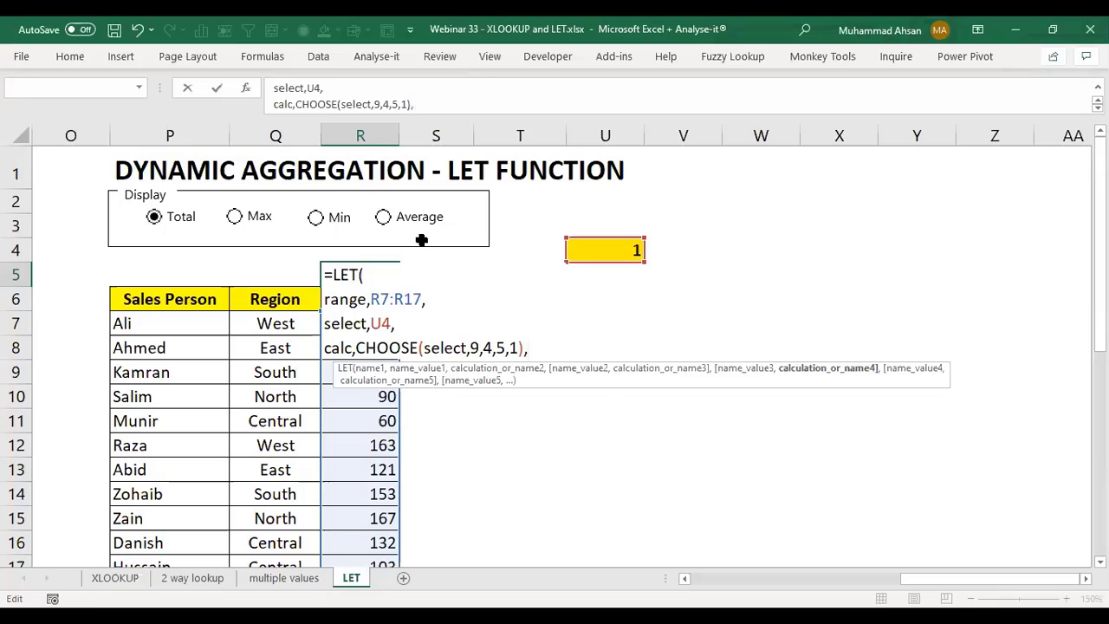
# - Add SUBTOTAL(calc,range) on a new line as the LET function's final calculation and commit the formula in R5
pyautogui.hotkey('alt', 'Return')
pyautogui.write('s')
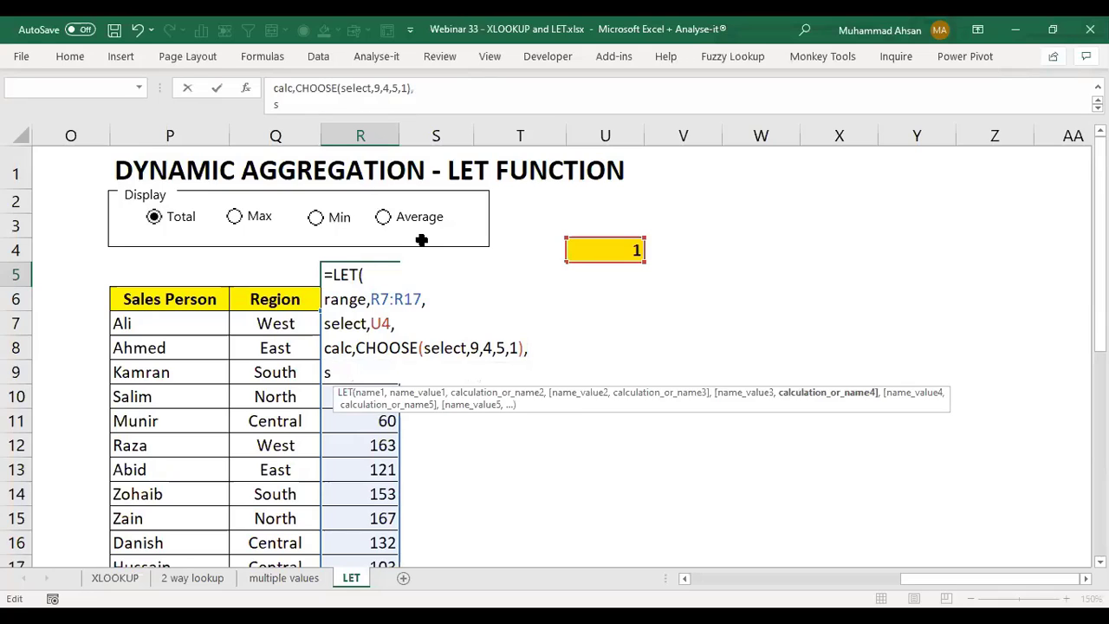
pyautogui.write('ub')
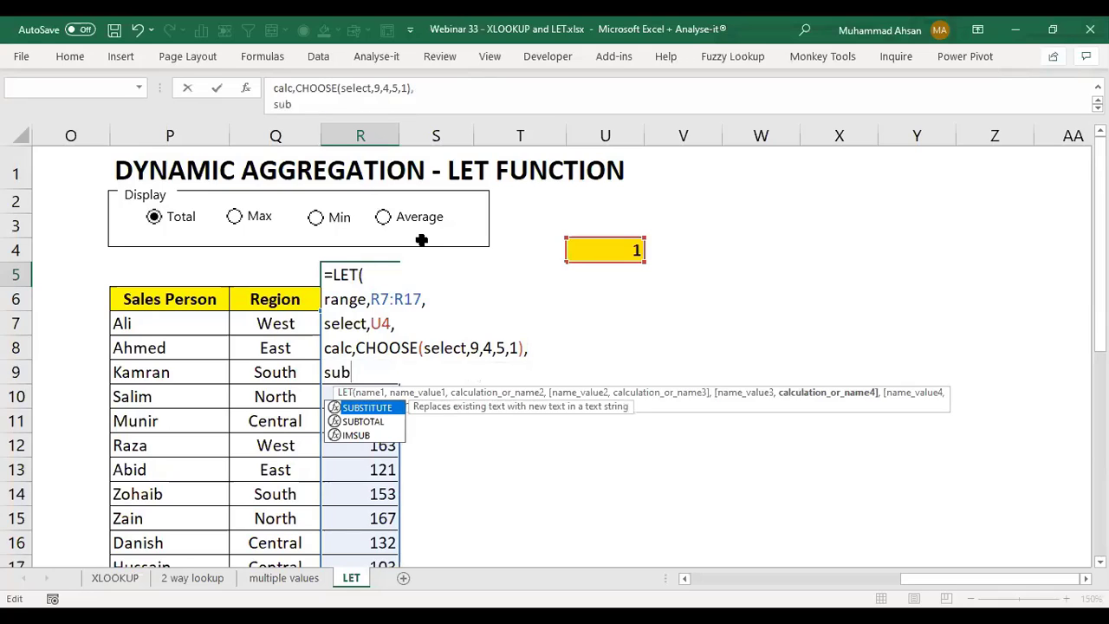
pyautogui.press('Down')
pyautogui.press('Tab')
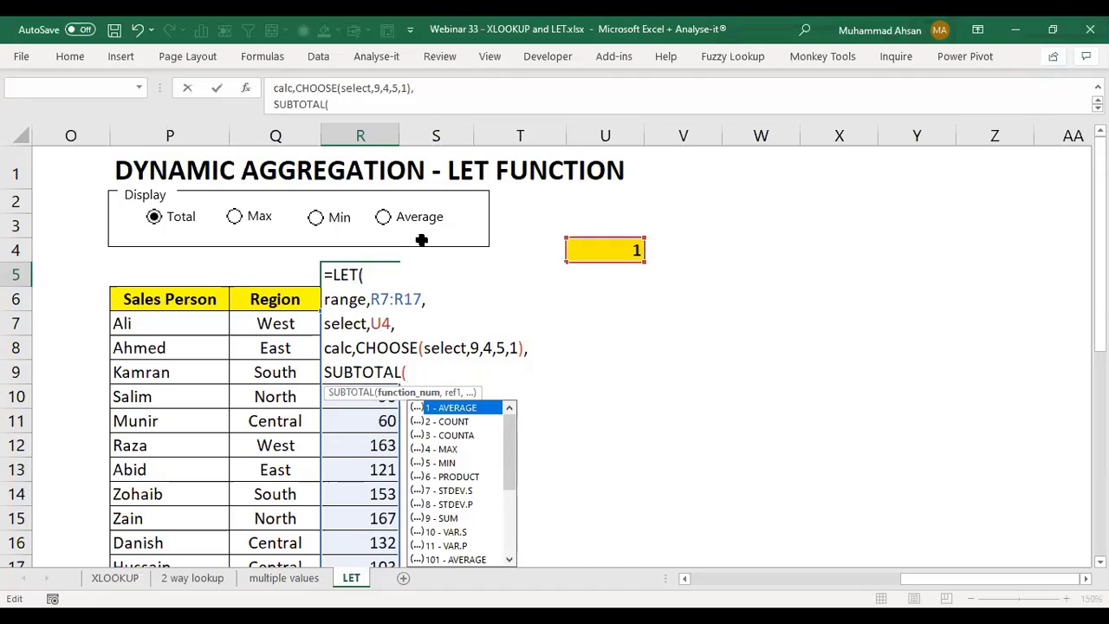
pyautogui.write('calc,')
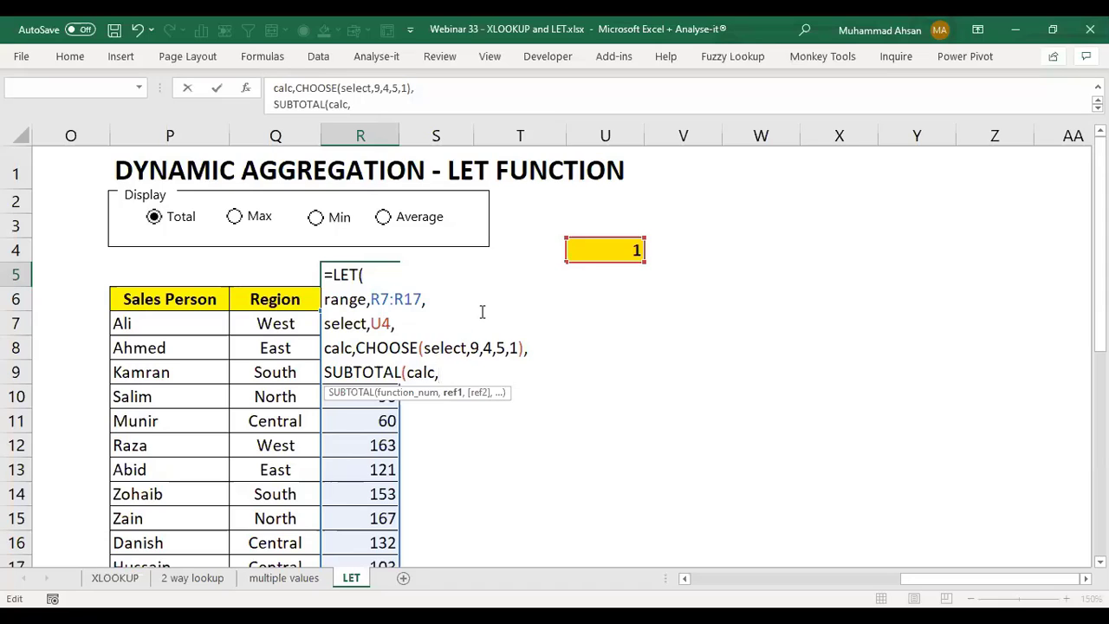
pyautogui.write('range')
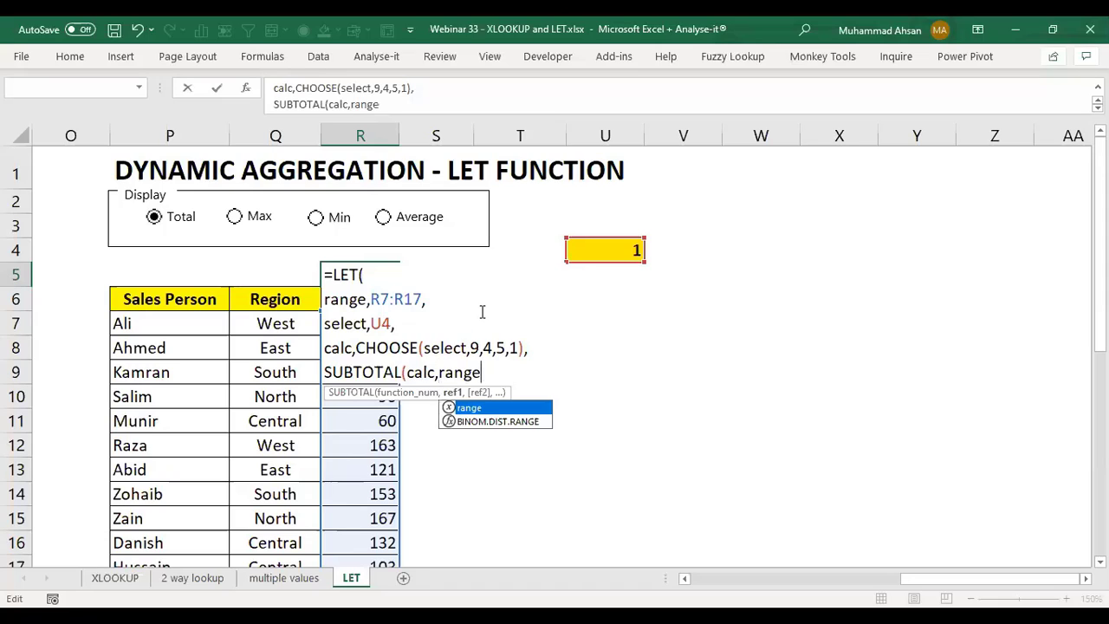
pyautogui.write(')')
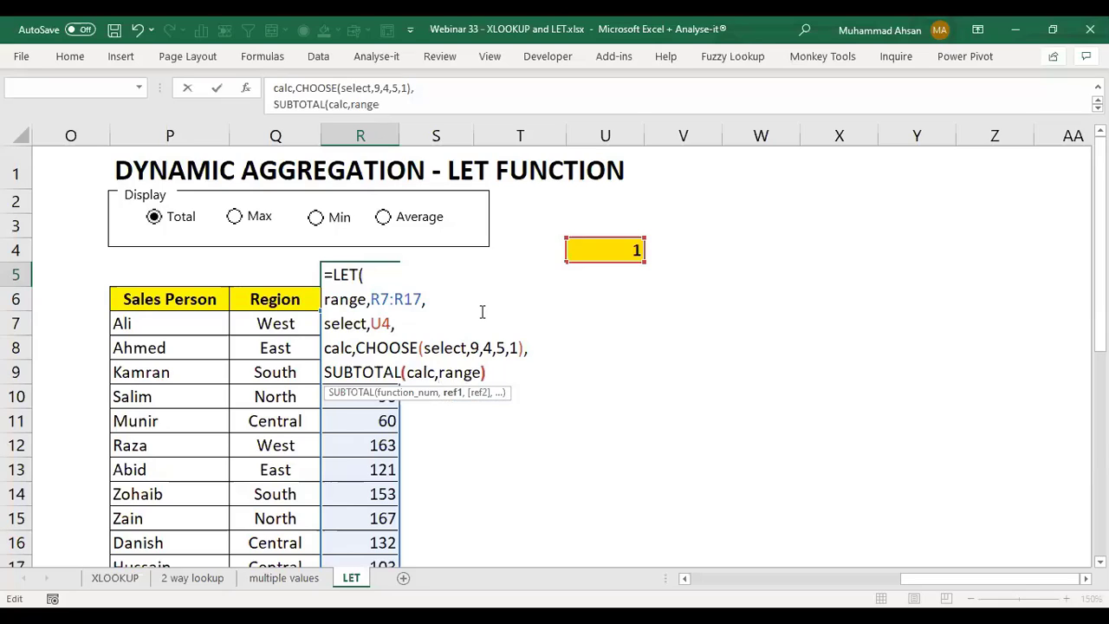
pyautogui.press('Return')
pyautogui.press('Up')
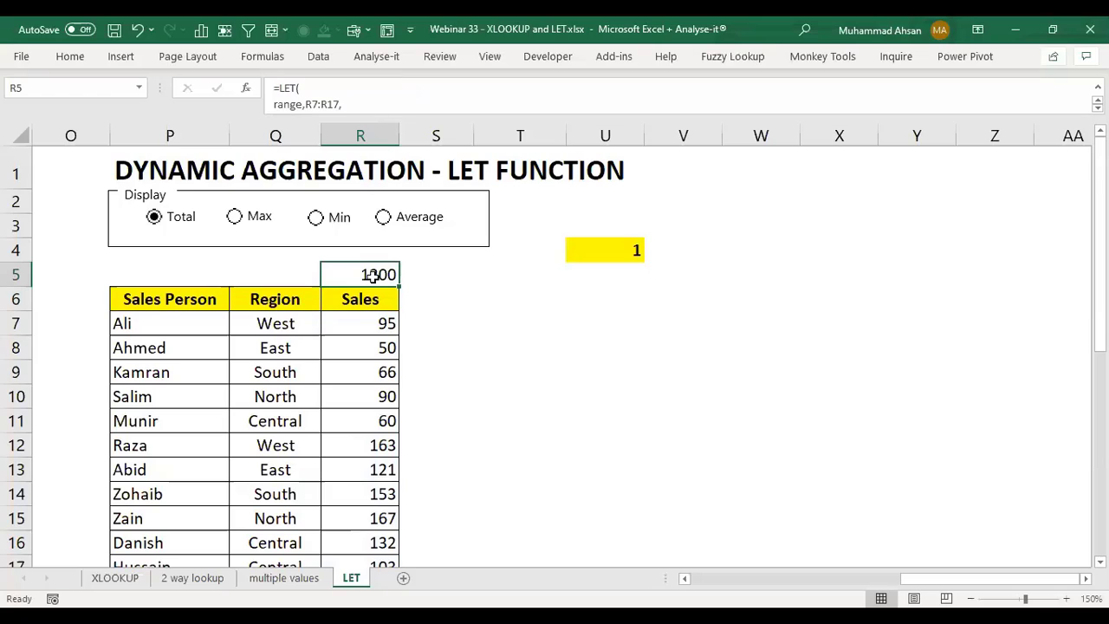
# - Test the R5 formula by switching among the Max, Min, Average and Total options, finishing on Total
pyautogui.click(259, 223)
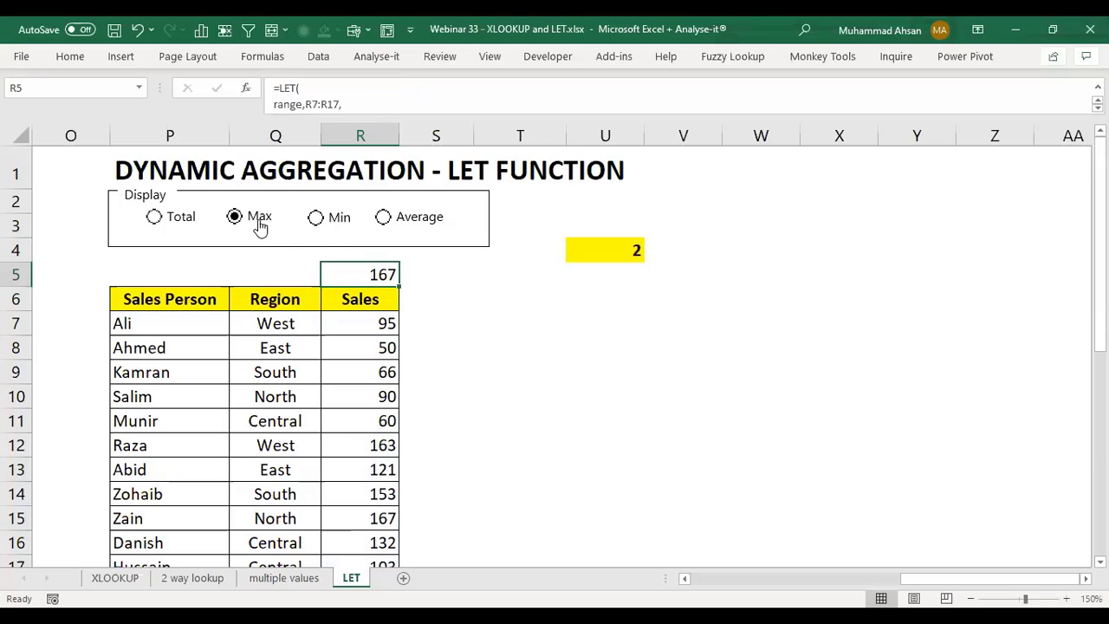
pyautogui.click(322, 221)
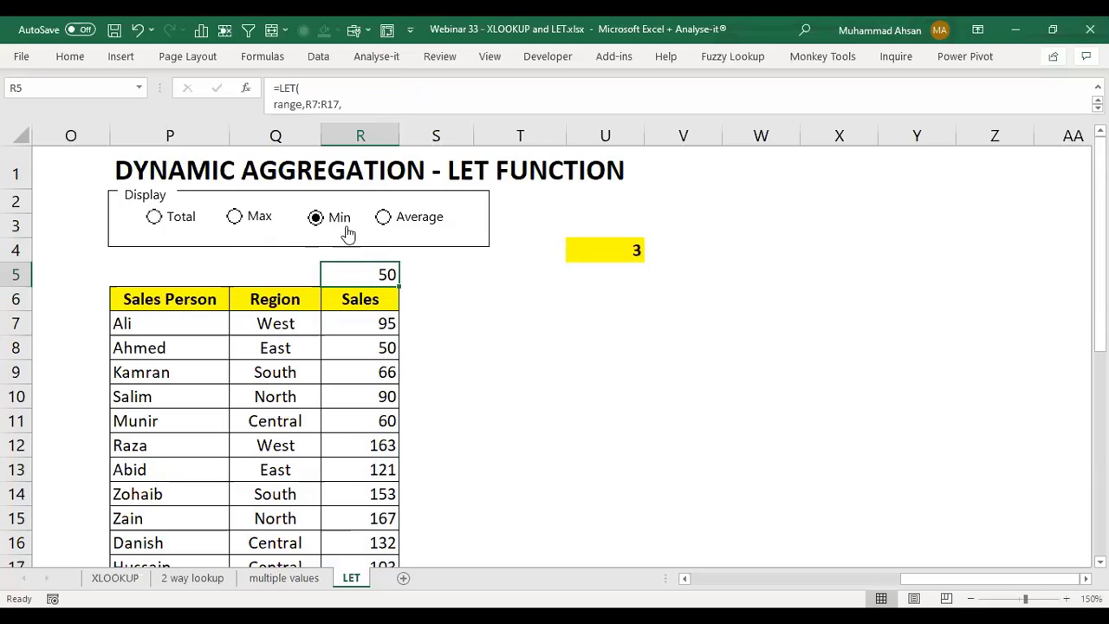
pyautogui.click(386, 220)
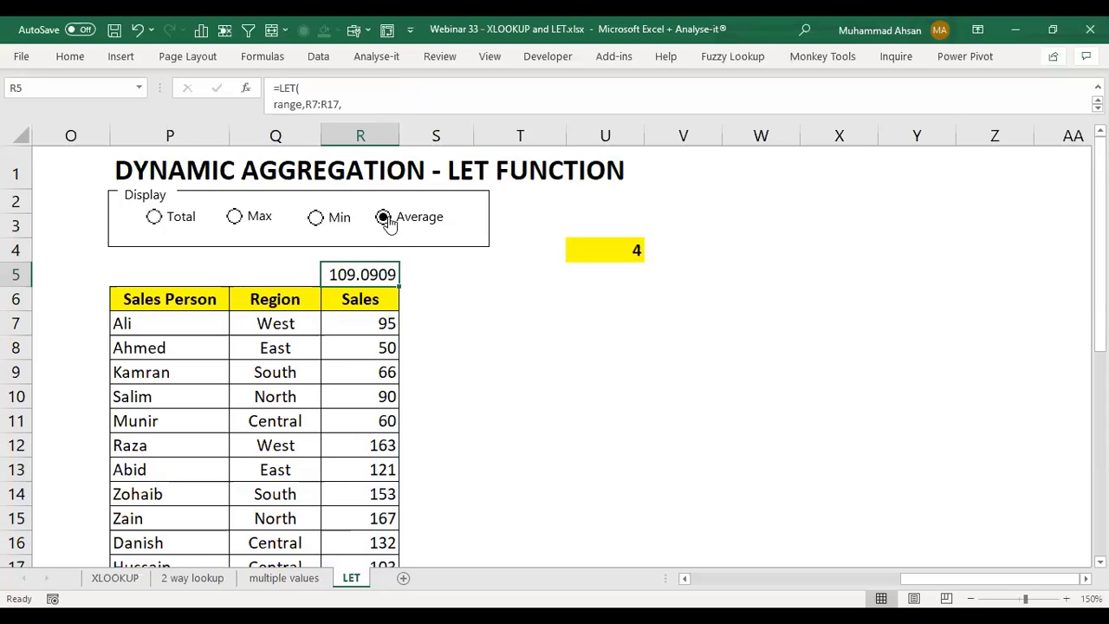
pyautogui.click(176, 216)
pyautogui.click(234, 216)
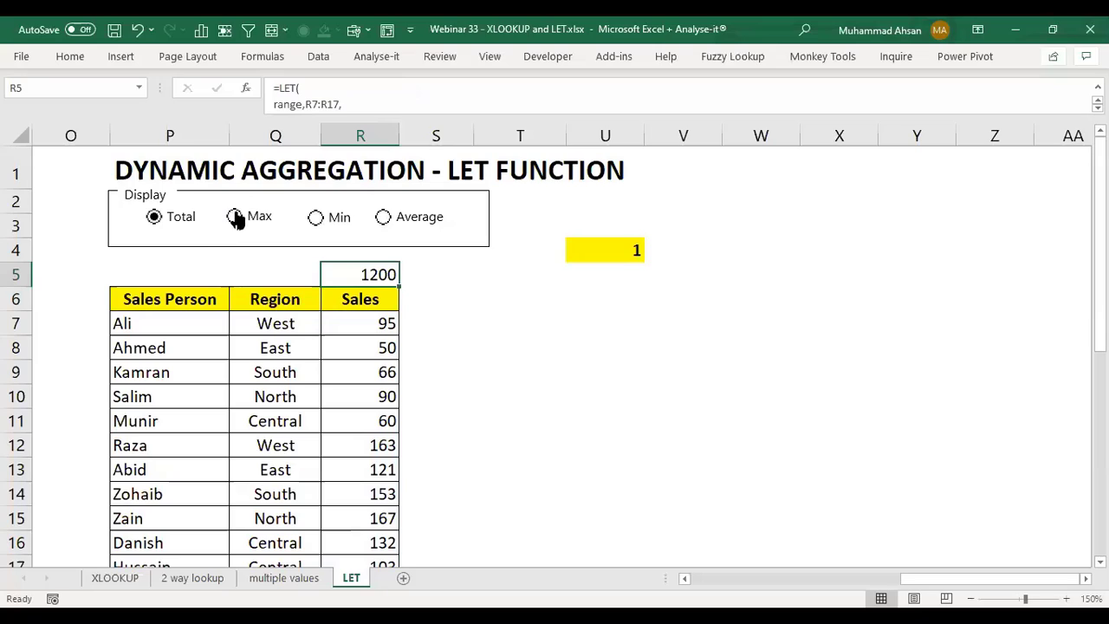
pyautogui.click(333, 218)
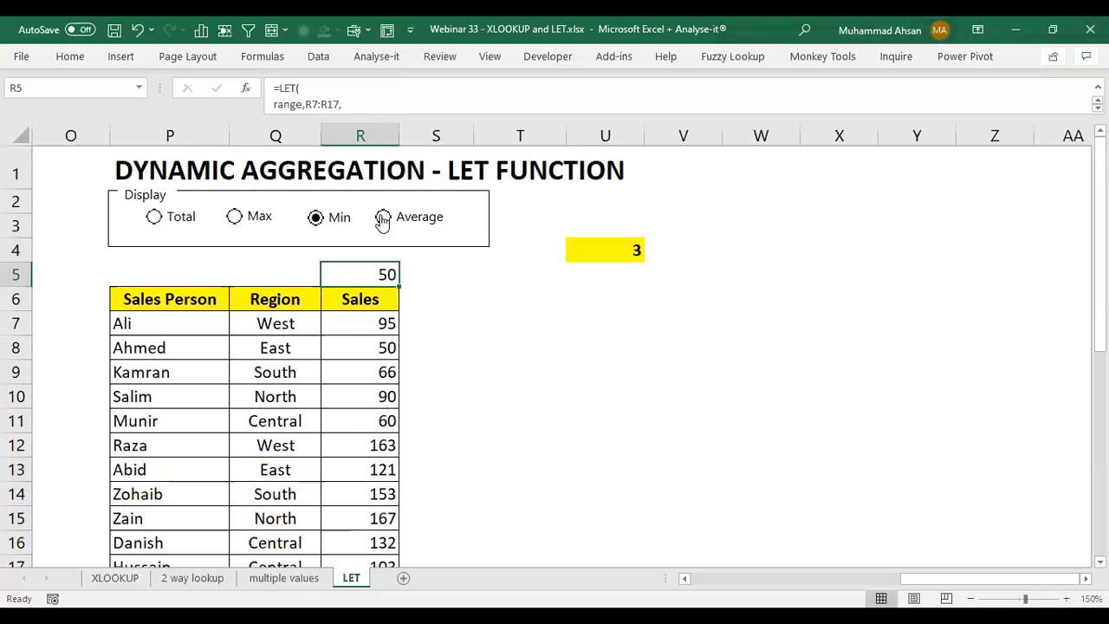
pyautogui.click(384, 217)
pyautogui.click(335, 218)
pyautogui.click(245, 218)
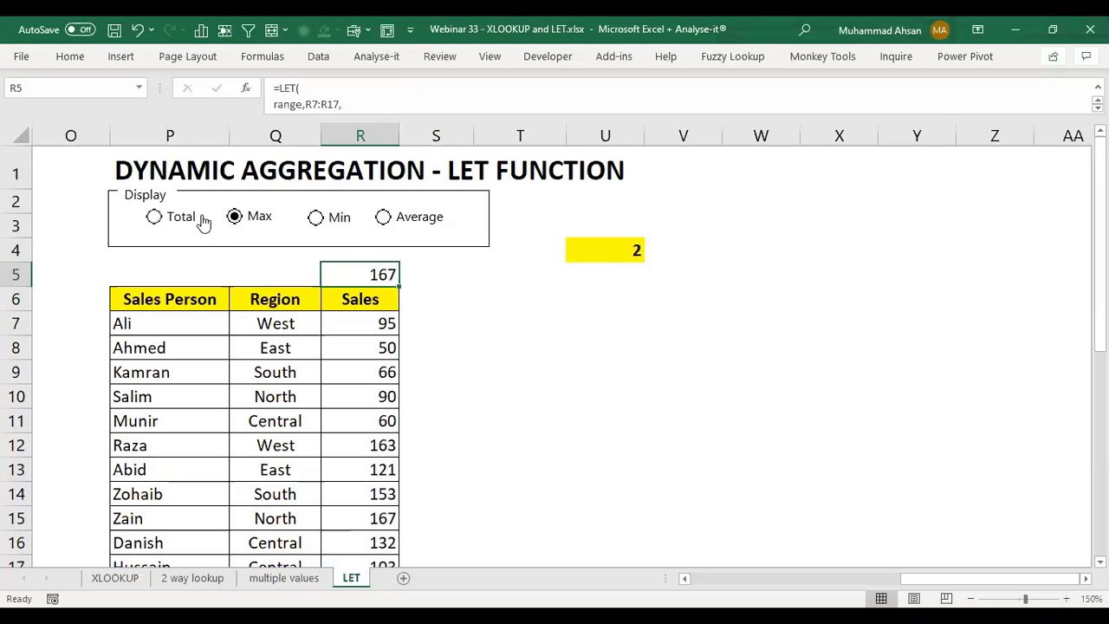
pyautogui.click(177, 219)
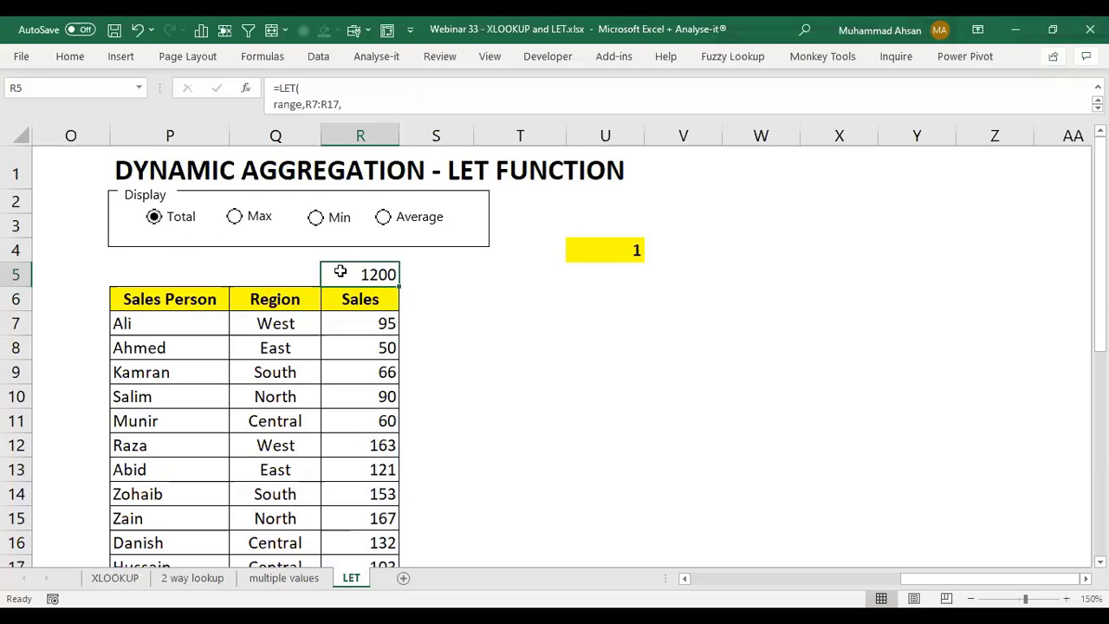
# - Review the complete LET formula in R5 and close it without changes
pyautogui.doubleClick(340, 268)
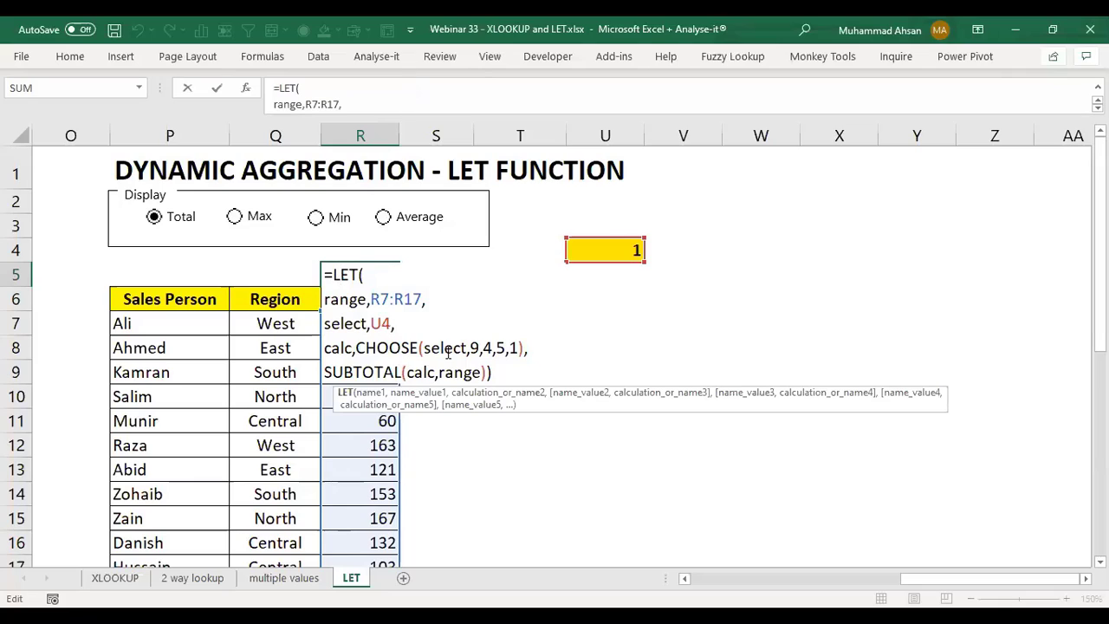
pyautogui.click(501, 372)
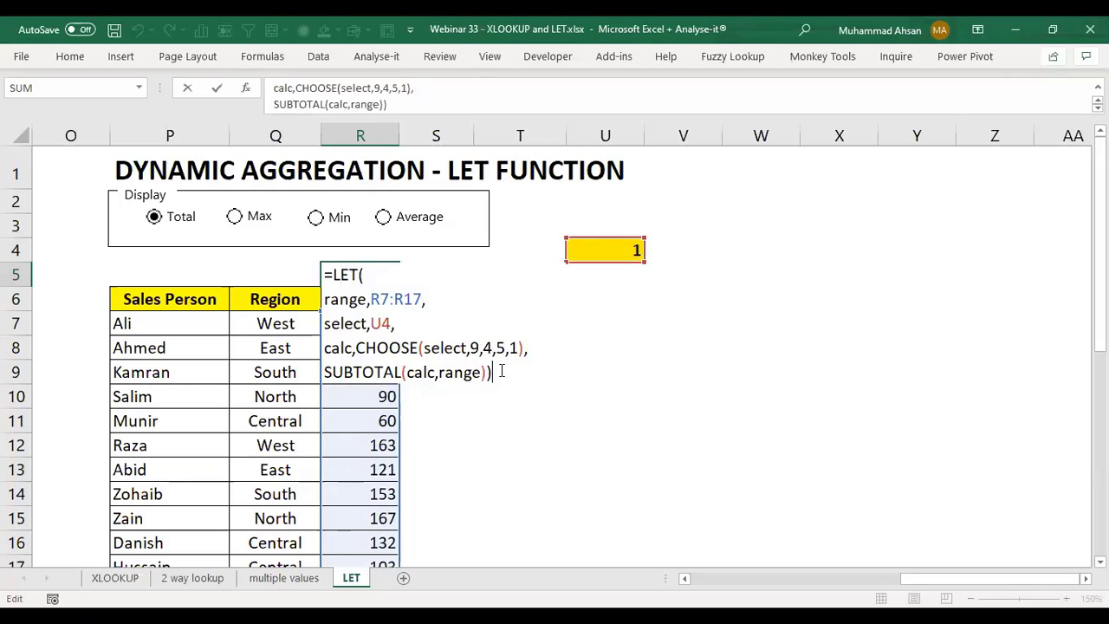
pyautogui.press('Return')
# - Start a CHOOSE formula in Q5, above the Region header, with the linked cell U4 as its index number
pyautogui.click(293, 274)
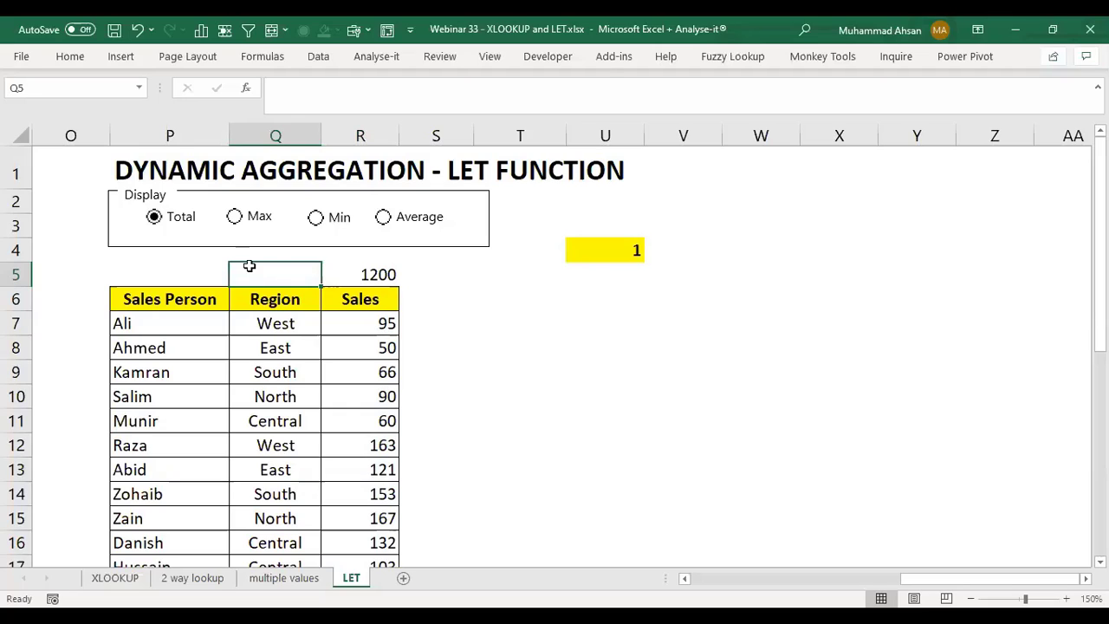
pyautogui.write('=c')
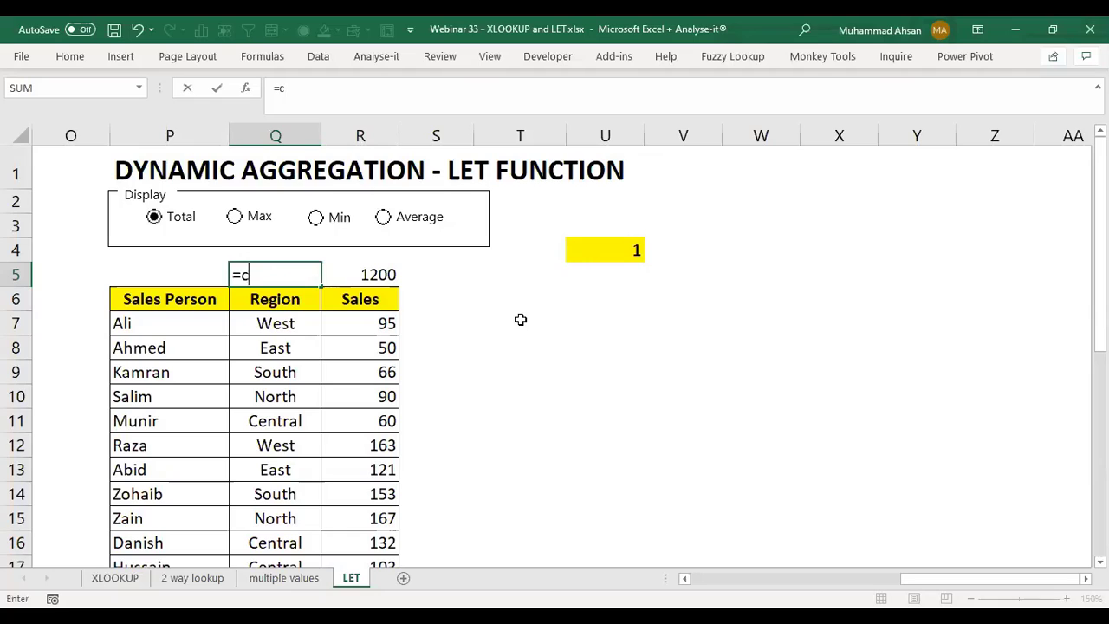
pyautogui.write('hoose(')
pyautogui.press('Right')
pyautogui.press('Right')
pyautogui.press('Right')
pyautogui.press('Right')
pyautogui.press('Right')
pyautogui.press('Left')
pyautogui.press('Up')
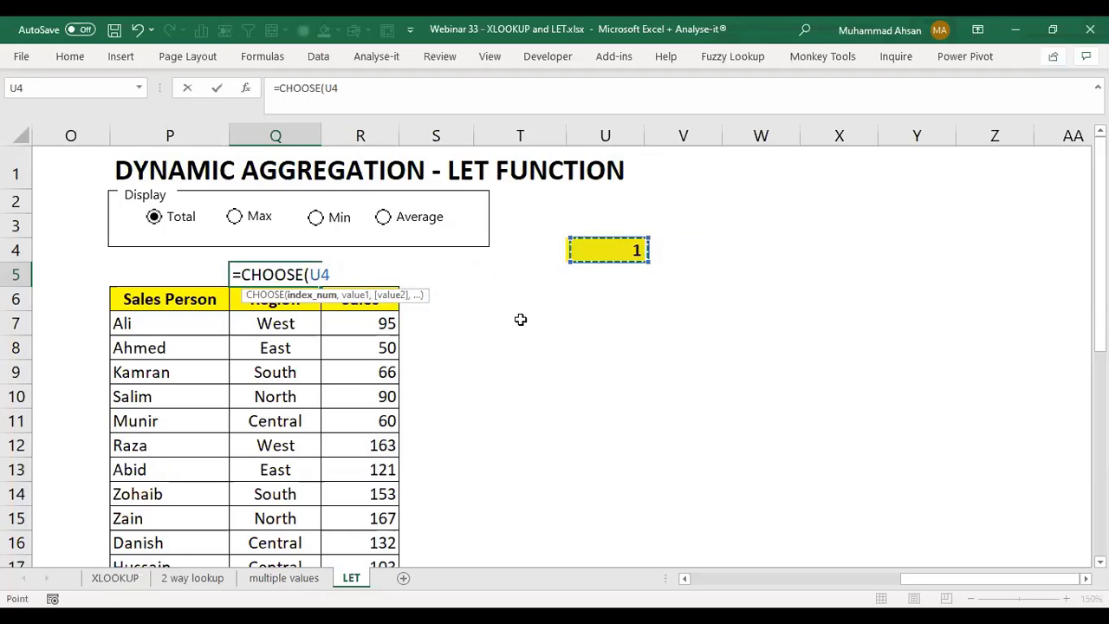
# - Complete the Q5 CHOOSE formula with the values "Total", "Max", "Min" and "Average", append &" sales" and commit it
pyautogui.write(',"')
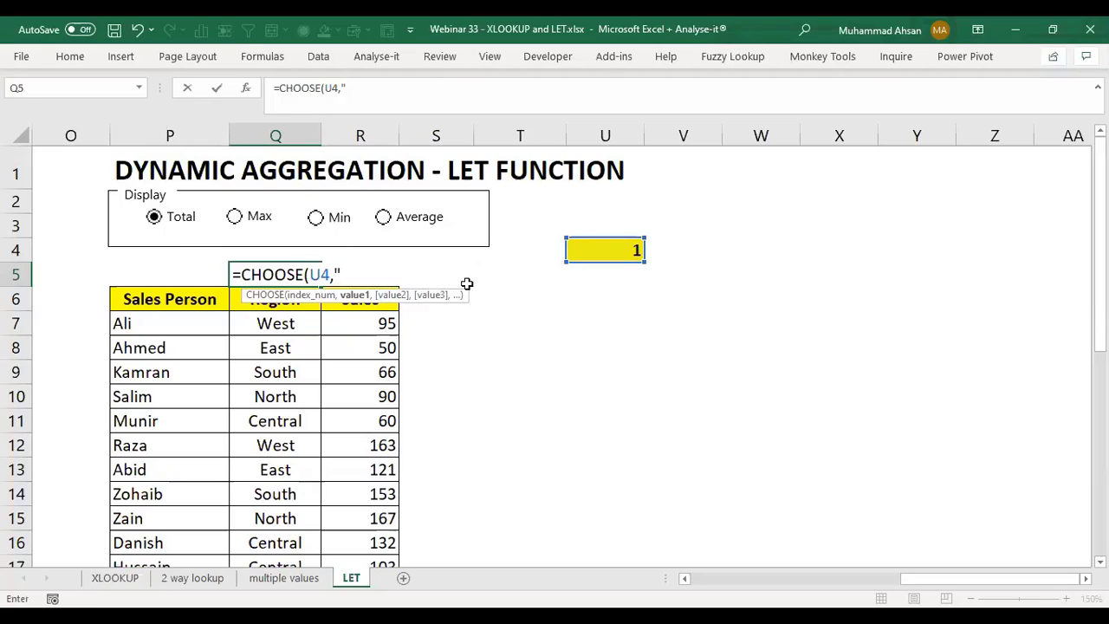
pyautogui.write('Total",')
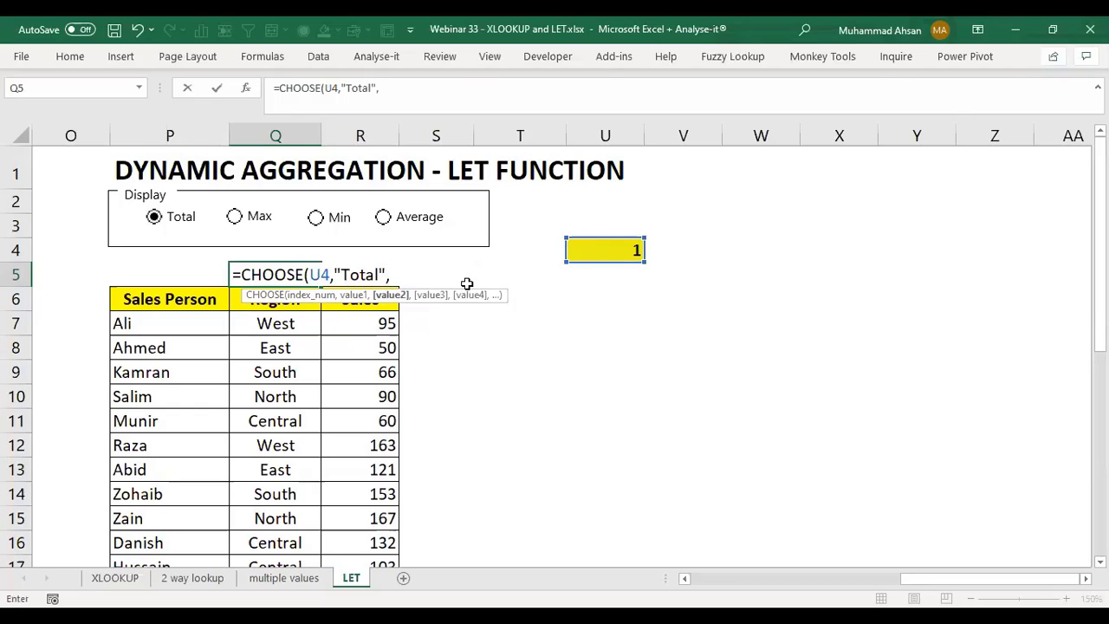
pyautogui.write('"Max","Mi')
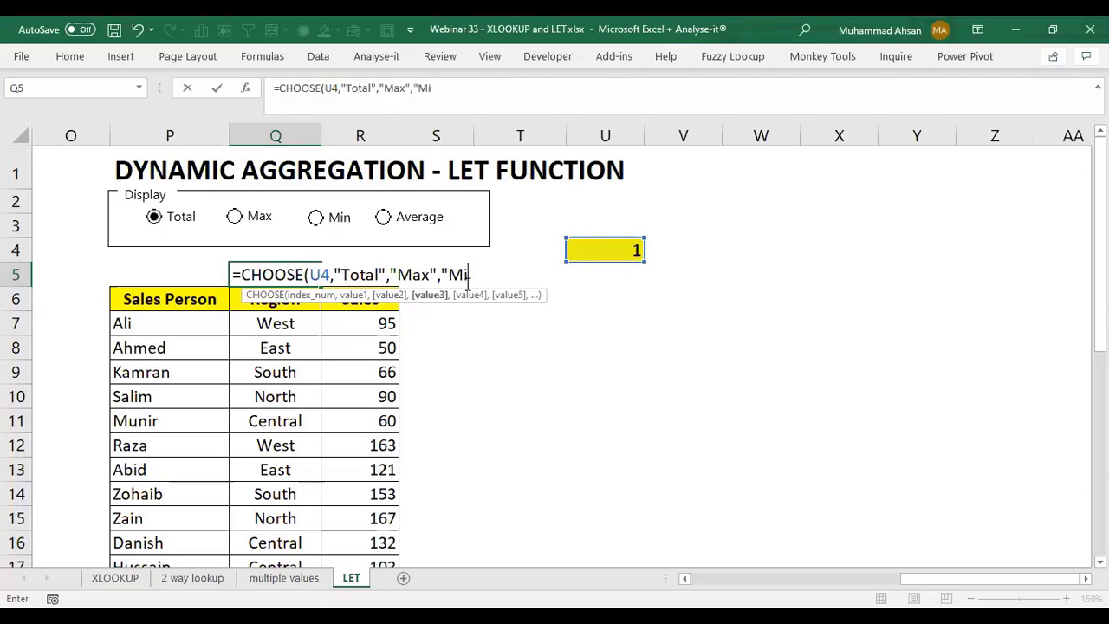
pyautogui.write('n","Average')
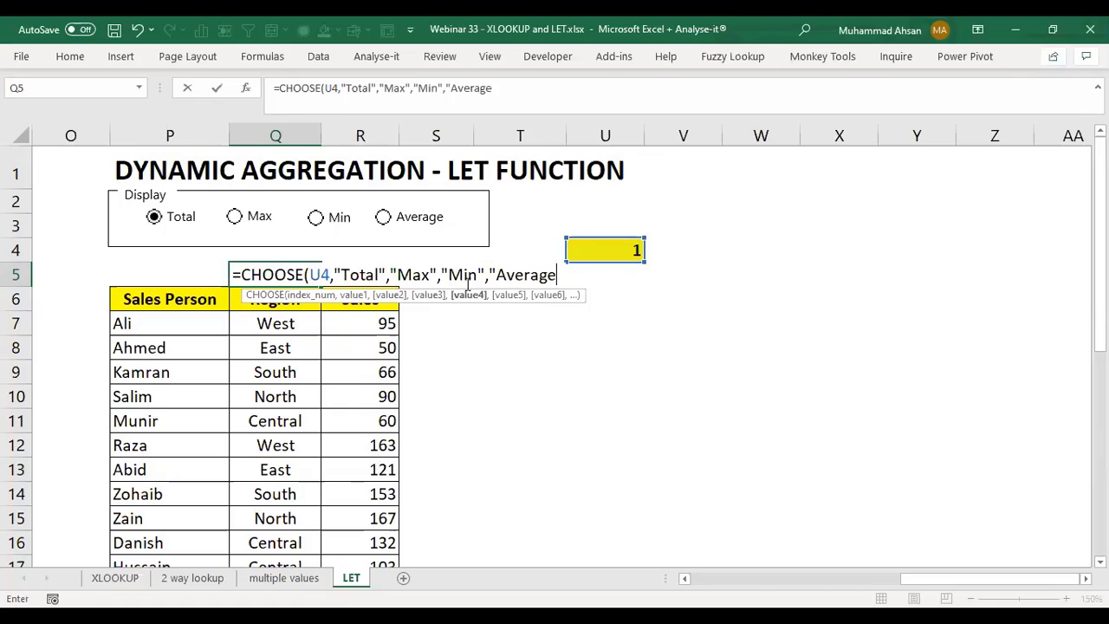
pyautogui.write('")')
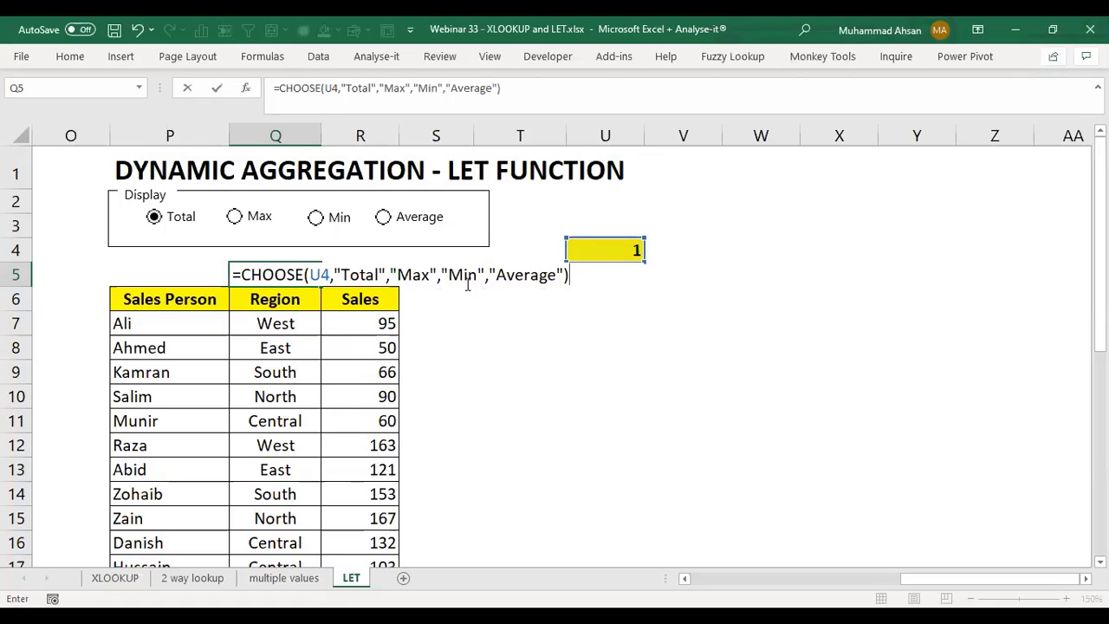
pyautogui.write('&" sales"')
pyautogui.press('Return')
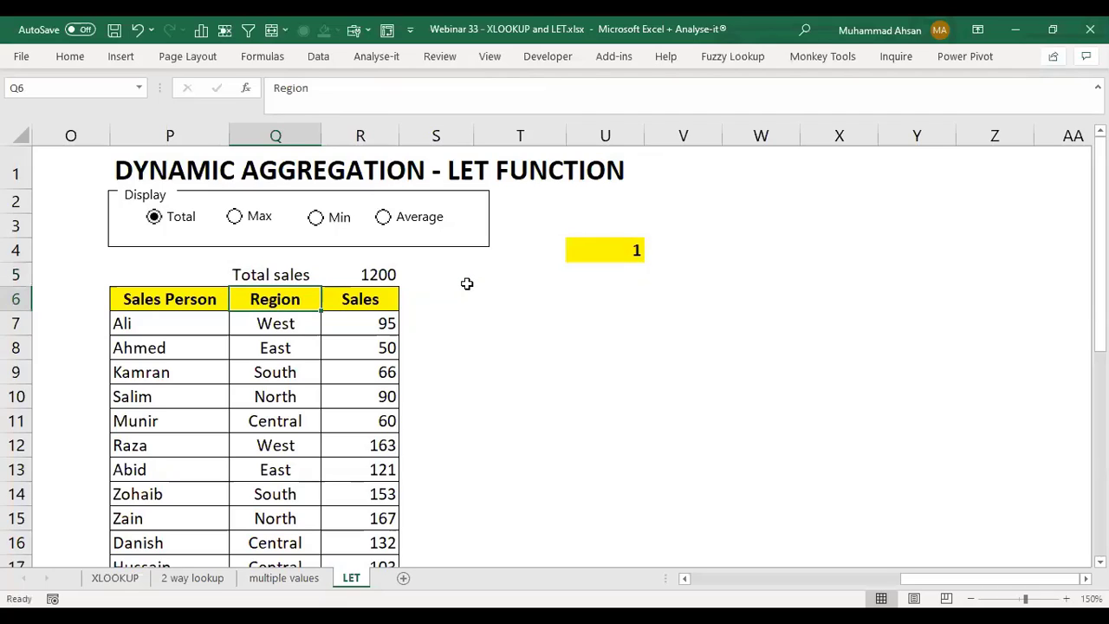
# - Test the Max and Min options, checking the label in Q5 and the result in R5 for each
pyautogui.click(251, 217)
pyautogui.click(314, 273)
pyautogui.click(359, 273)
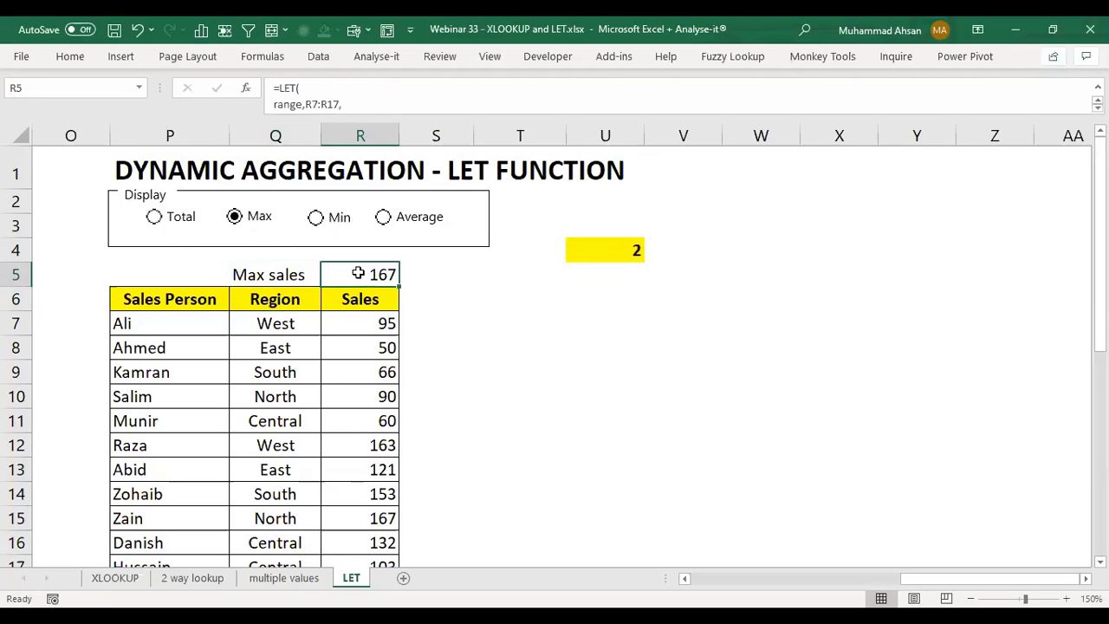
pyautogui.click(316, 217)
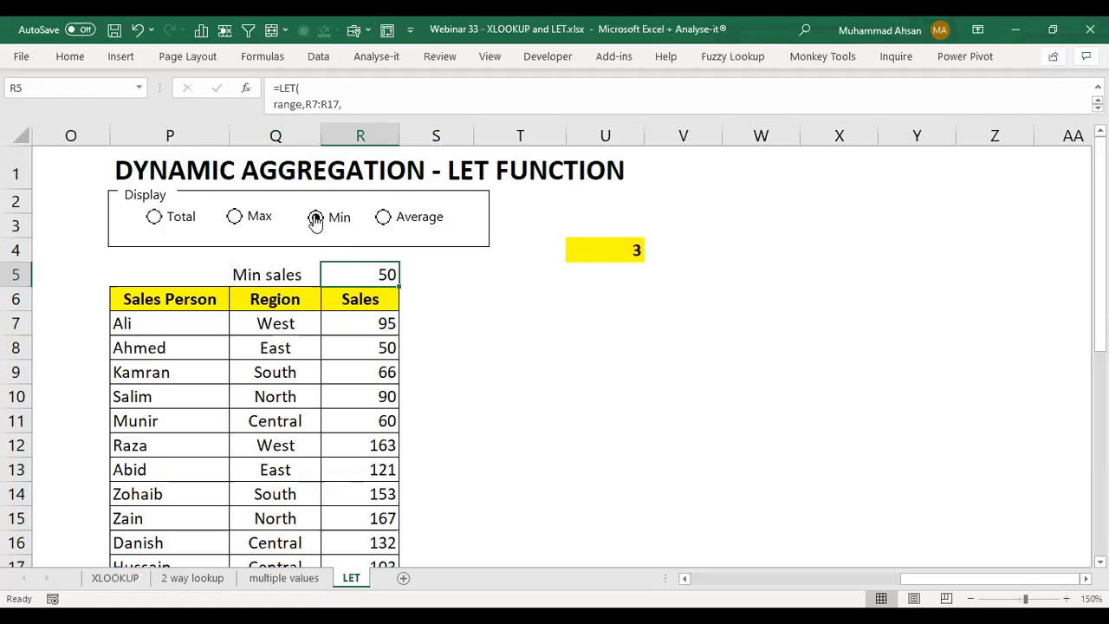
pyautogui.click(272, 280)
pyautogui.click(355, 280)
# - Switch the display to Average and widen column Q so the full label in Q5 fits
pyautogui.click(384, 217)
pyautogui.click(304, 273)
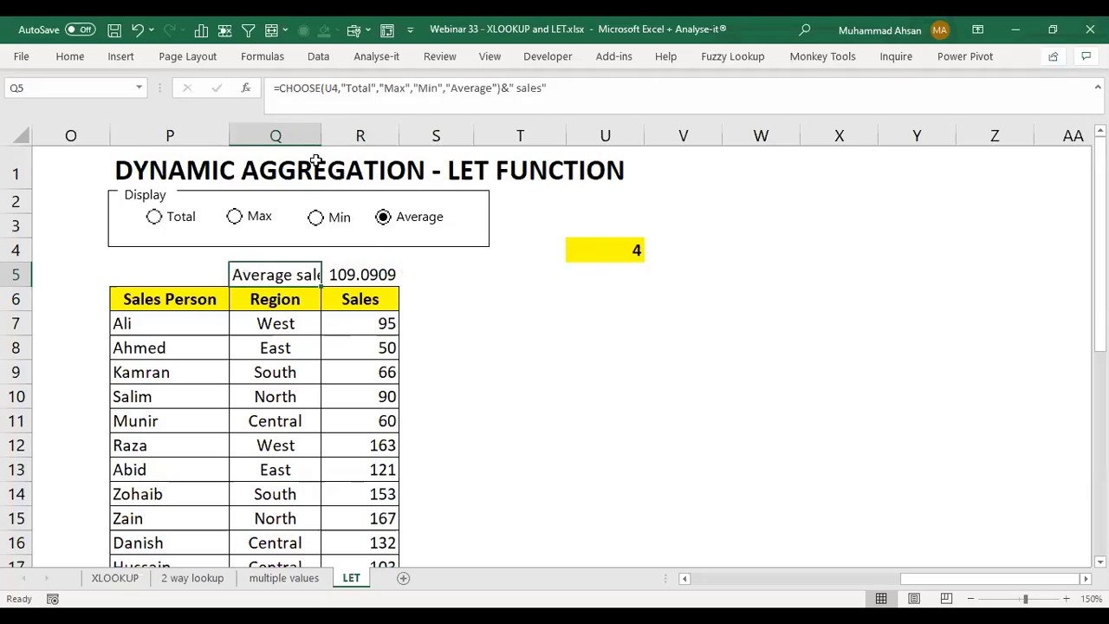
pyautogui.moveTo(320, 139); pyautogui.dragTo(348, 139)
pyautogui.click(397, 278)
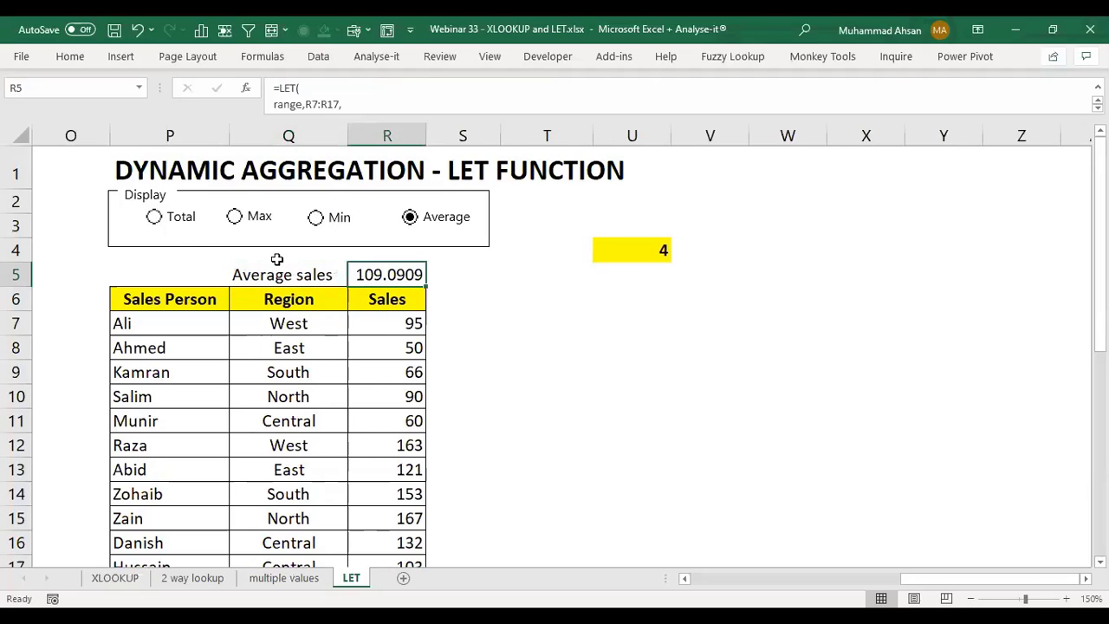
# - Cycle the display through Total, Max, Min and Average and back to Total to check the label and result together
pyautogui.click(173, 218)
pyautogui.click(239, 218)
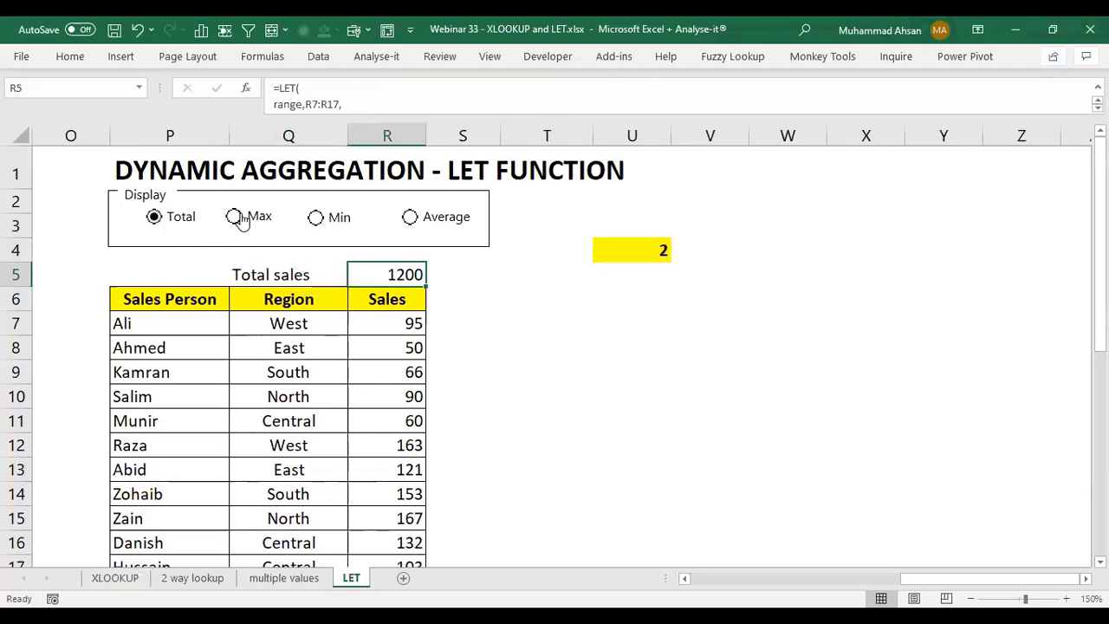
pyautogui.click(334, 221)
pyautogui.click(408, 218)
pyautogui.click(313, 222)
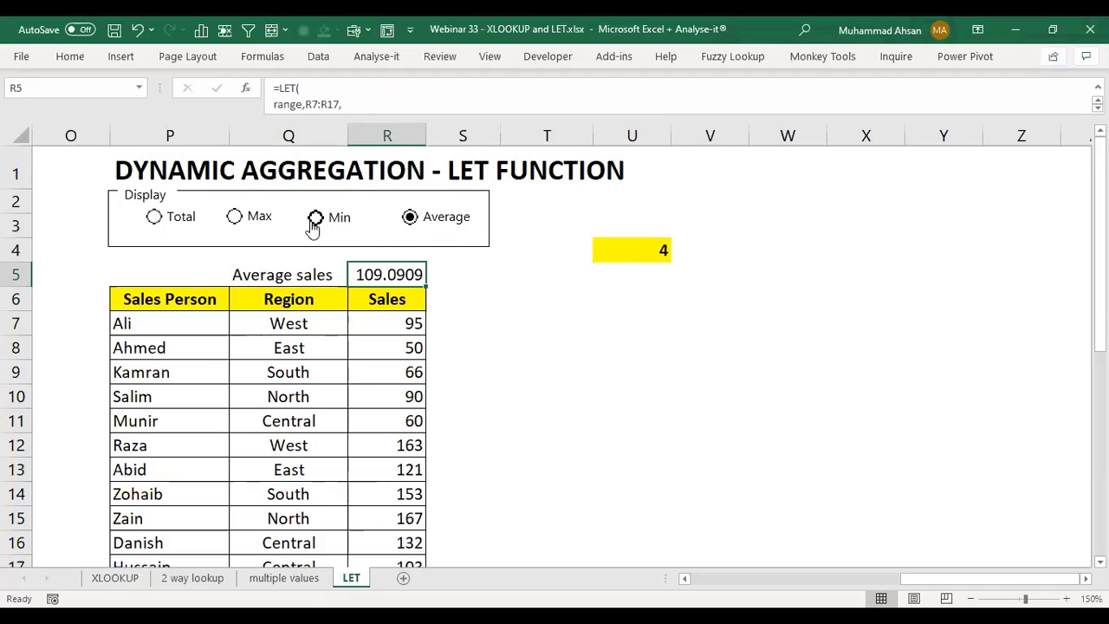
pyautogui.click(275, 221)
pyautogui.click(173, 220)
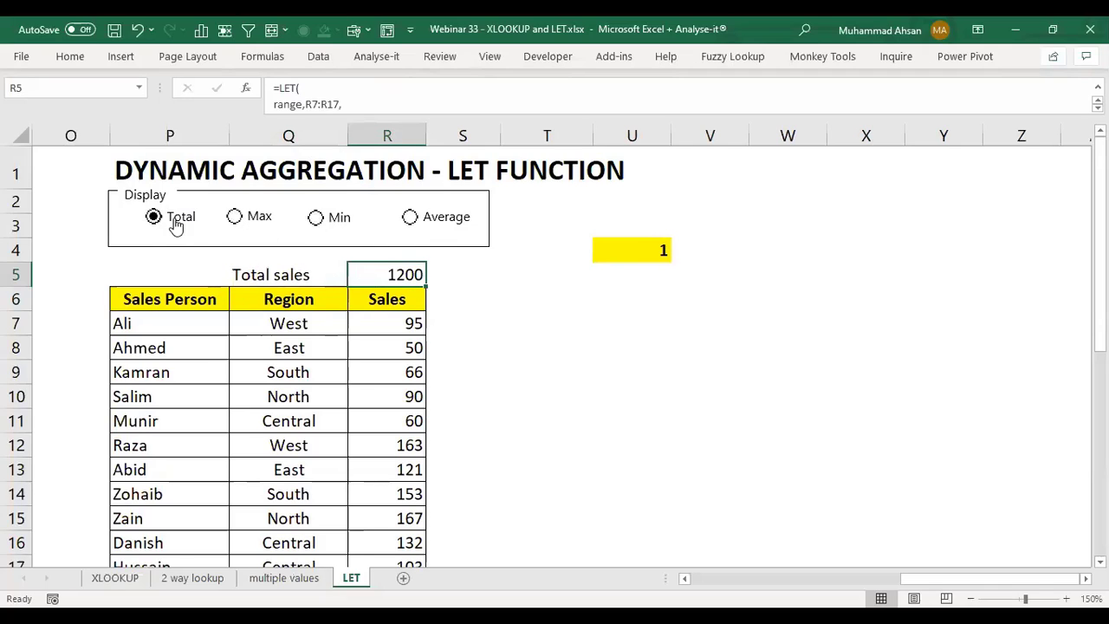
# - Open the LET formula in R5 to review its names and final calculation, and close it without changes
pyautogui.doubleClick(381, 275)
pyautogui.click(387, 273)
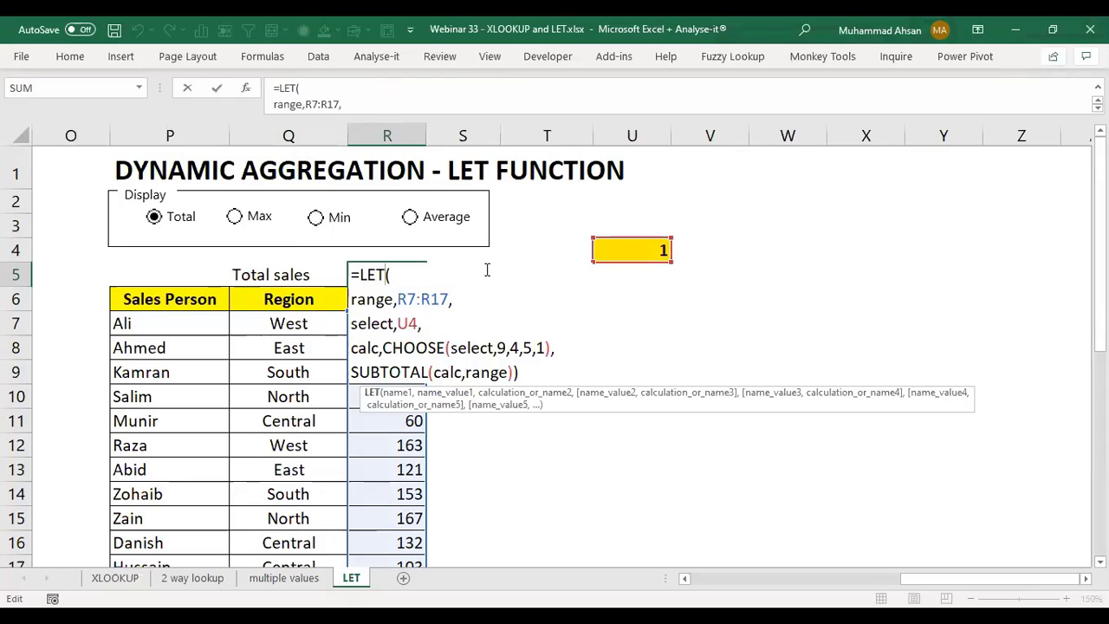
pyautogui.press('Return')
# - Recheck the Q5 label and R5 result by alternating between the Min and Max options, finishing on Min
pyautogui.click(337, 221)
pyautogui.click(260, 218)
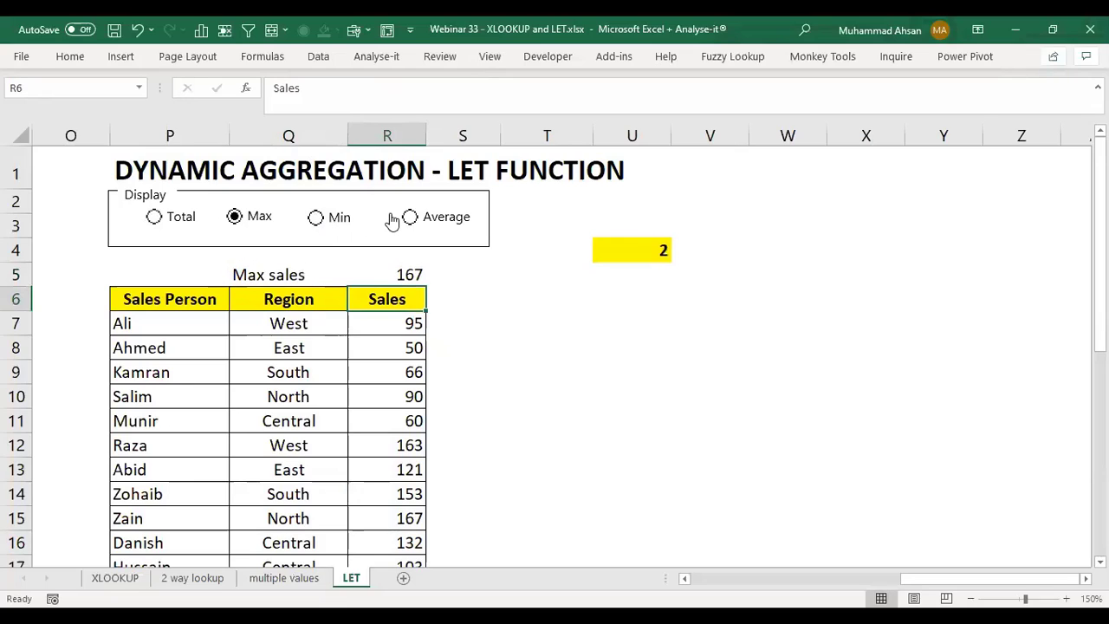
pyautogui.click(326, 218)
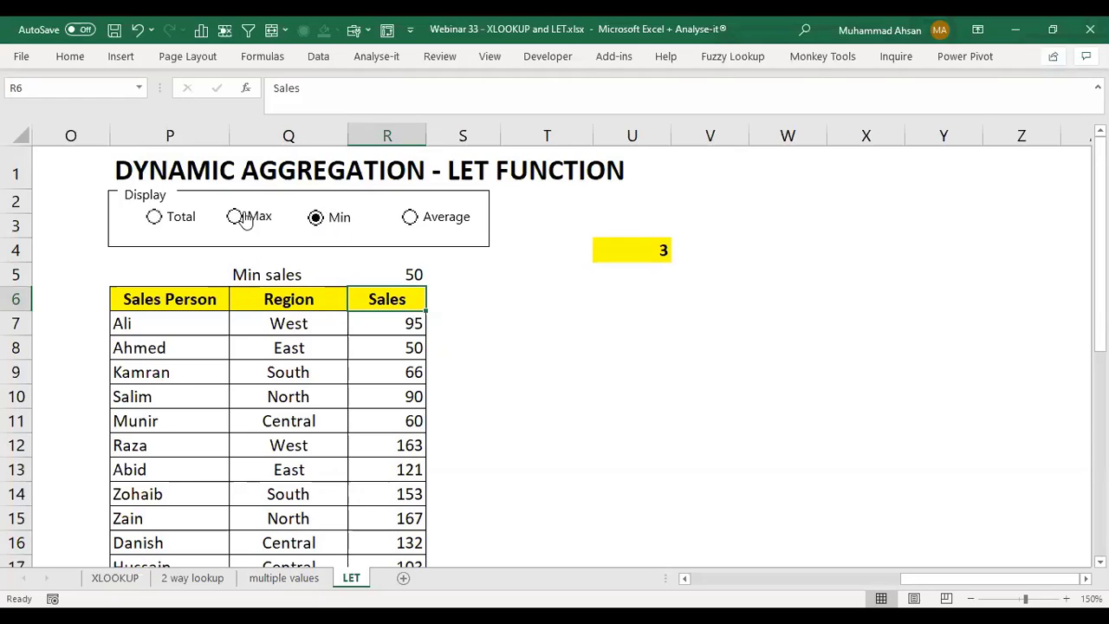